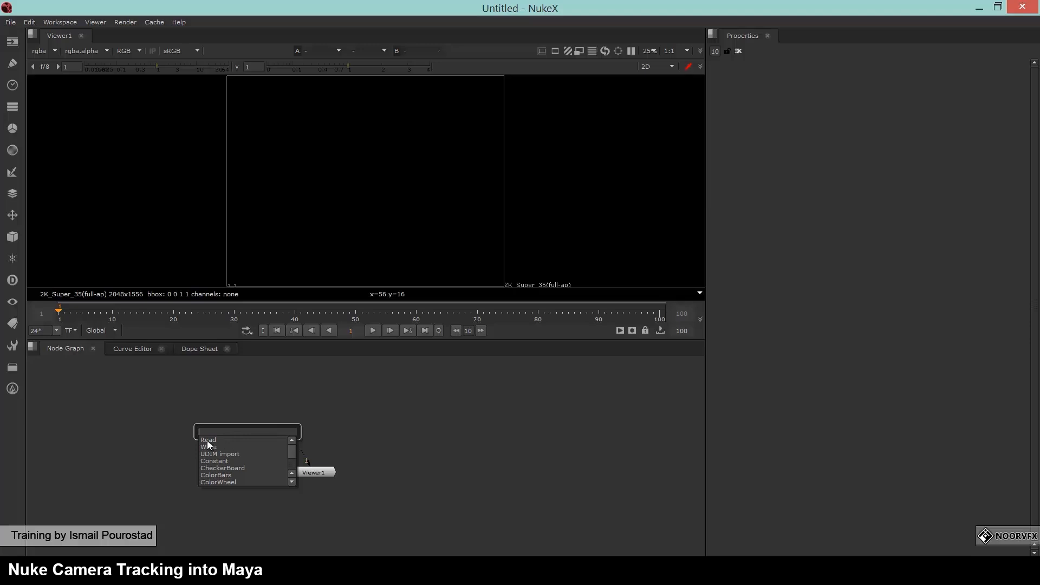
# - Load the Bridge_#.jpg 1-120 image sequence from the Footage folder into a Read node
pyautogui.click(207, 440)
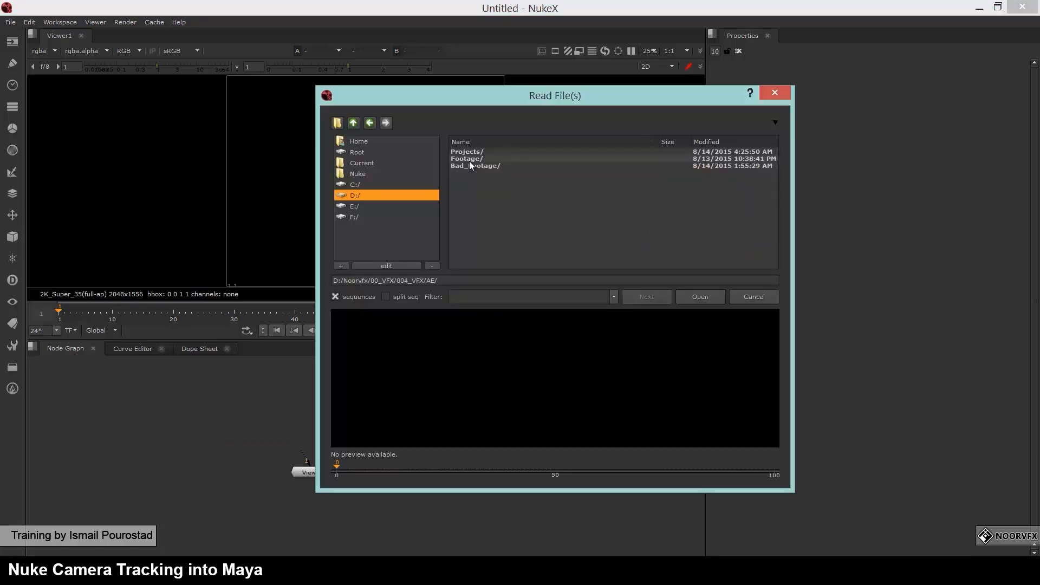
pyautogui.doubleClick(467, 159)
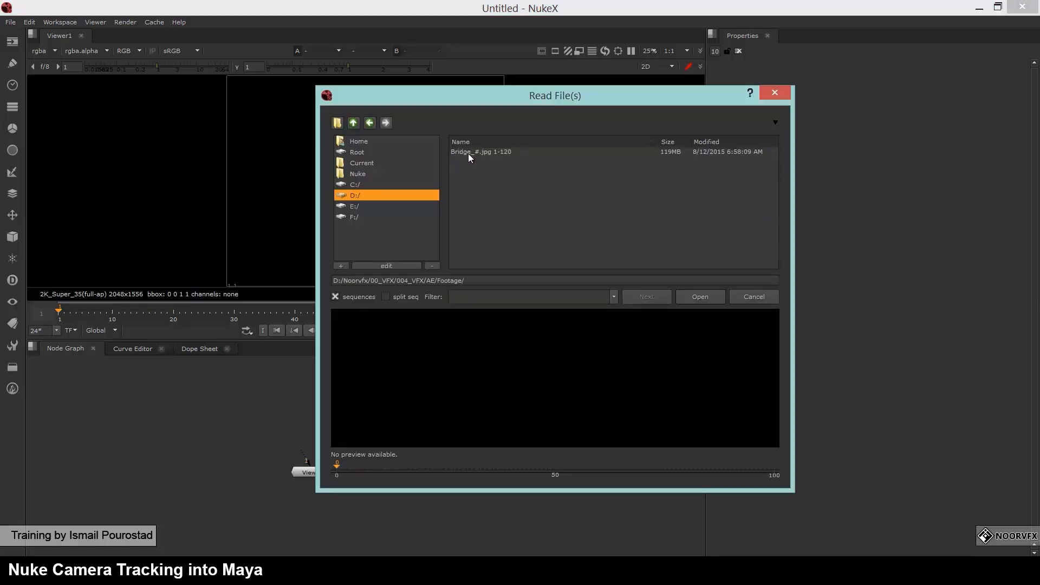
pyautogui.click(515, 152)
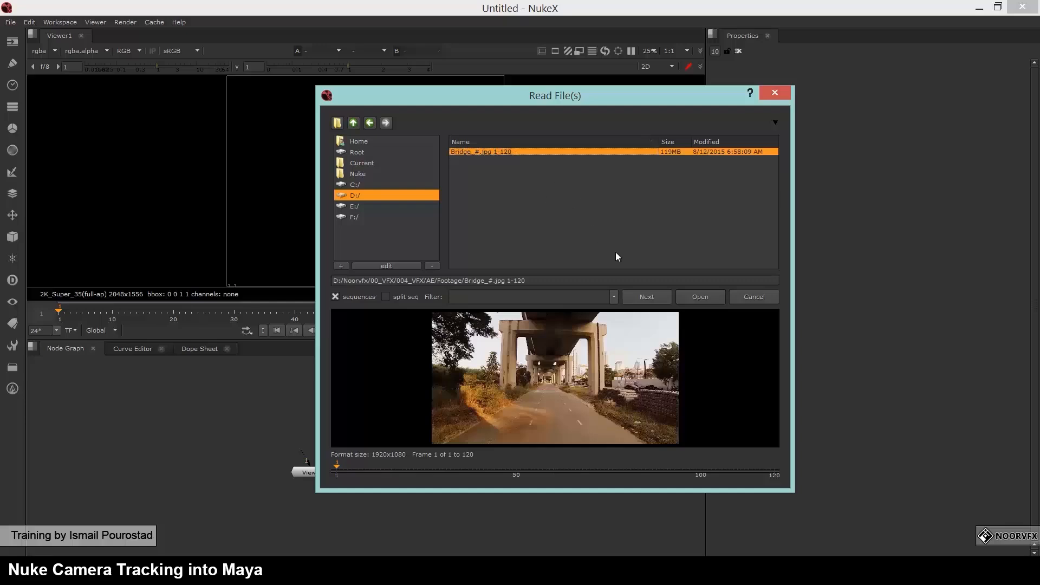
pyautogui.click(699, 297)
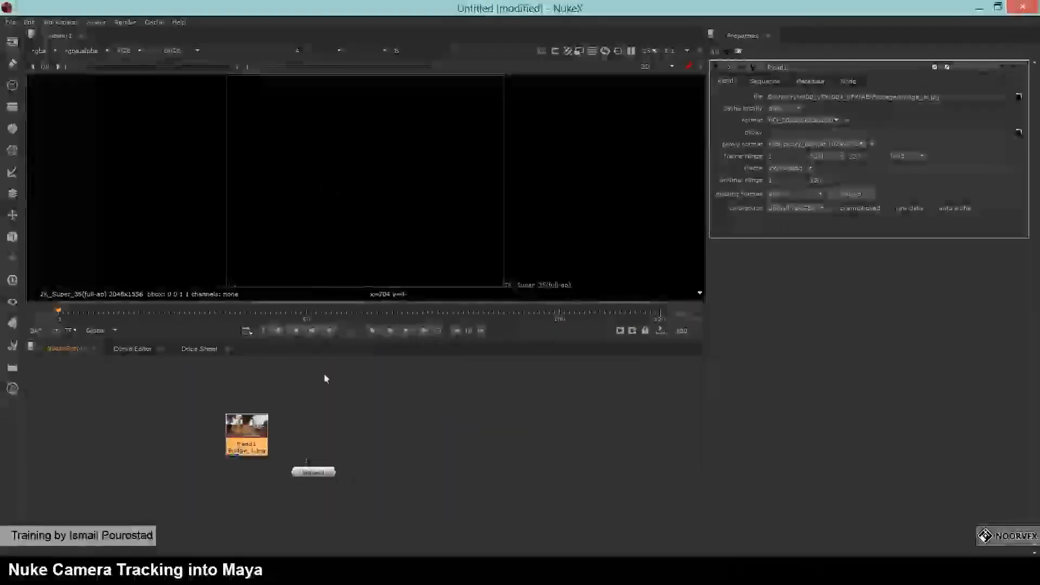
# - Reposition the footage node and connect the viewer's input to it to display the bridge sequence
pyautogui.moveTo(368, 431); pyautogui.dragTo(414, 418)
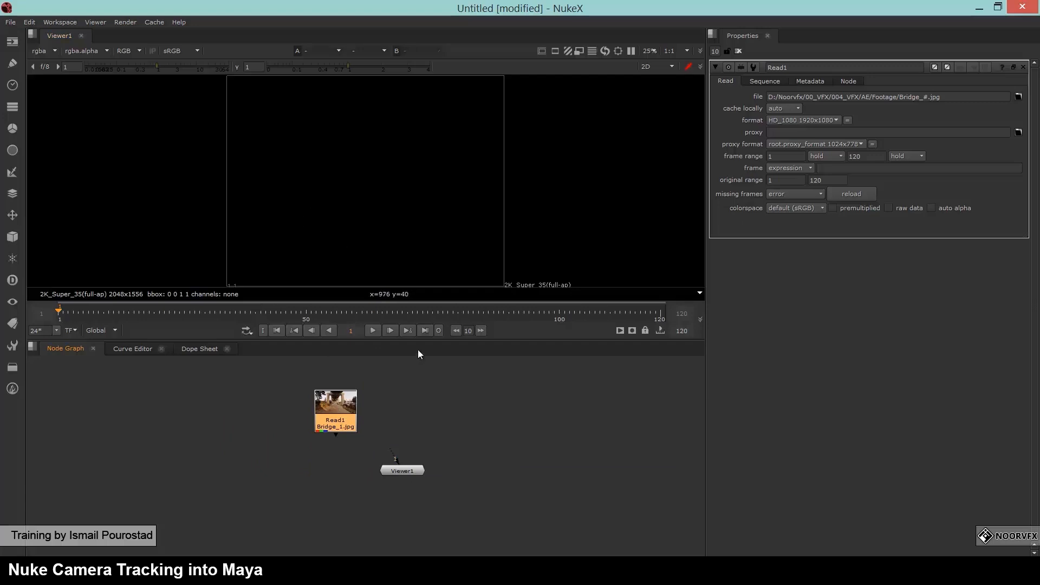
pyautogui.moveTo(356, 399); pyautogui.dragTo(378, 392)
pyautogui.click(396, 484)
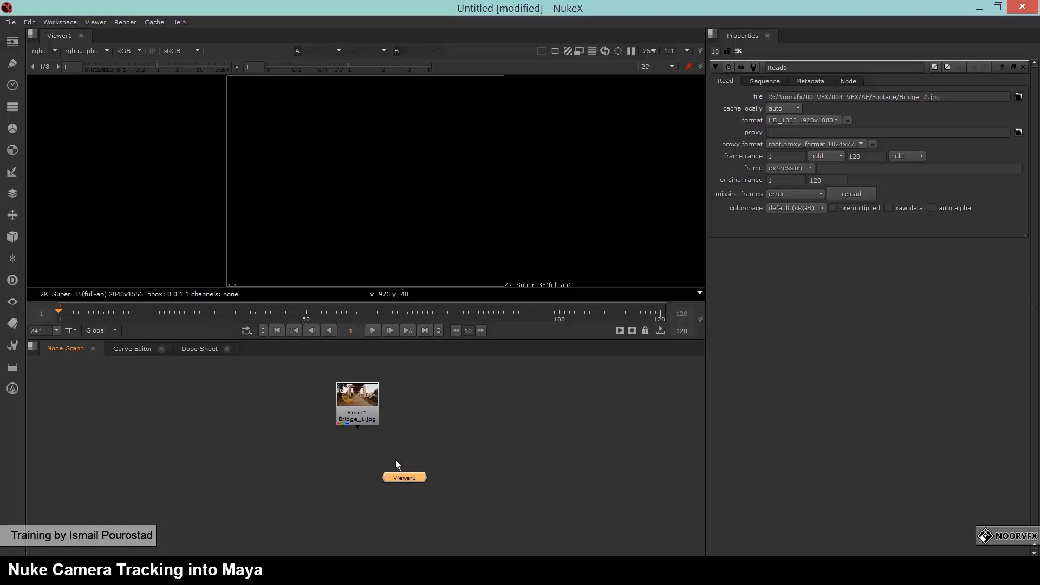
pyautogui.moveTo(394, 464); pyautogui.dragTo(355, 404)
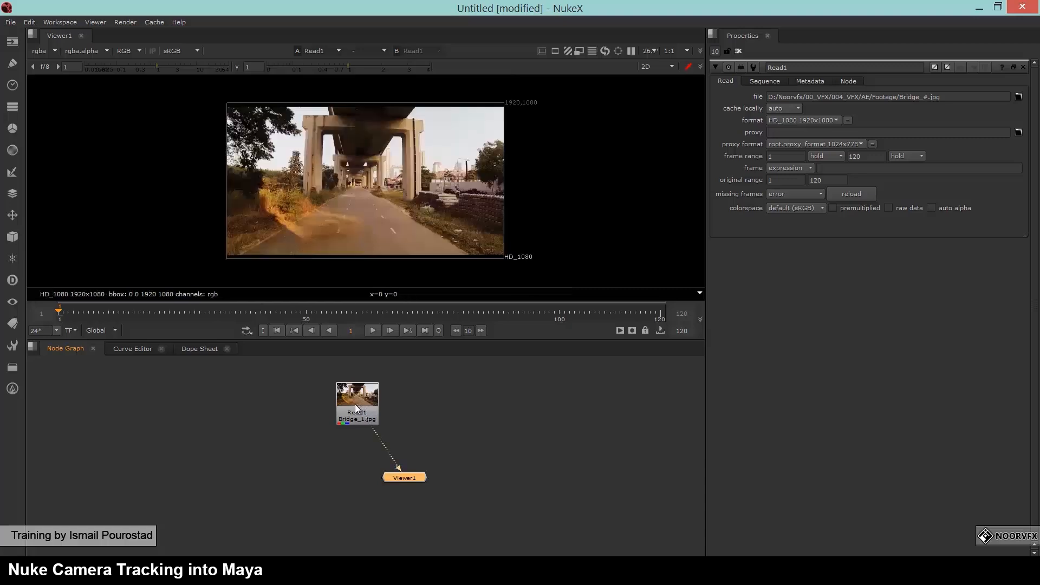
# - Move the viewer node below and to the right of the footage node, leaving space beneath the footage
pyautogui.moveTo(401, 492); pyautogui.dragTo(388, 490)
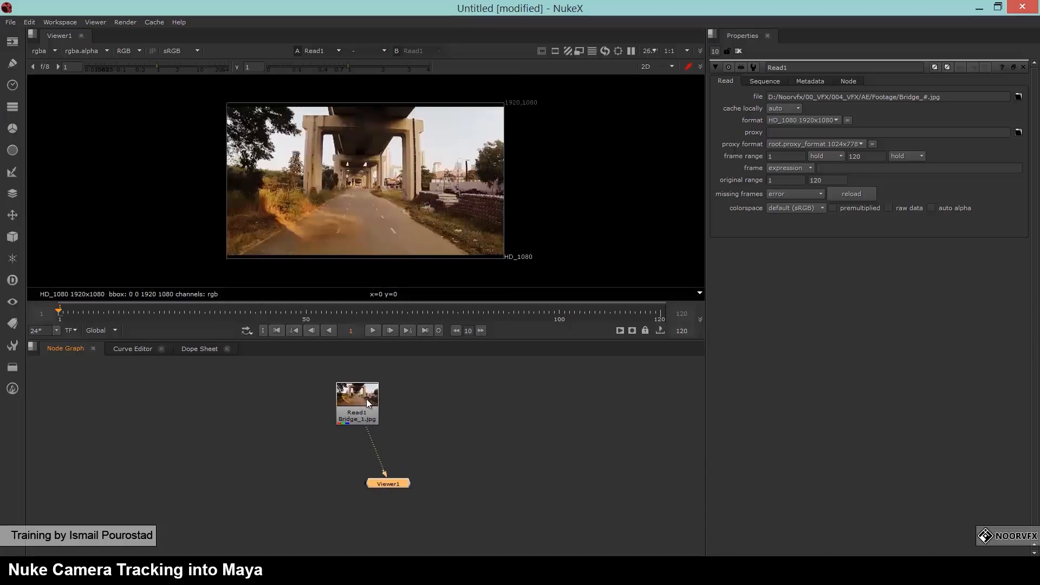
pyautogui.moveTo(395, 483); pyautogui.dragTo(444, 494)
pyautogui.click(445, 438)
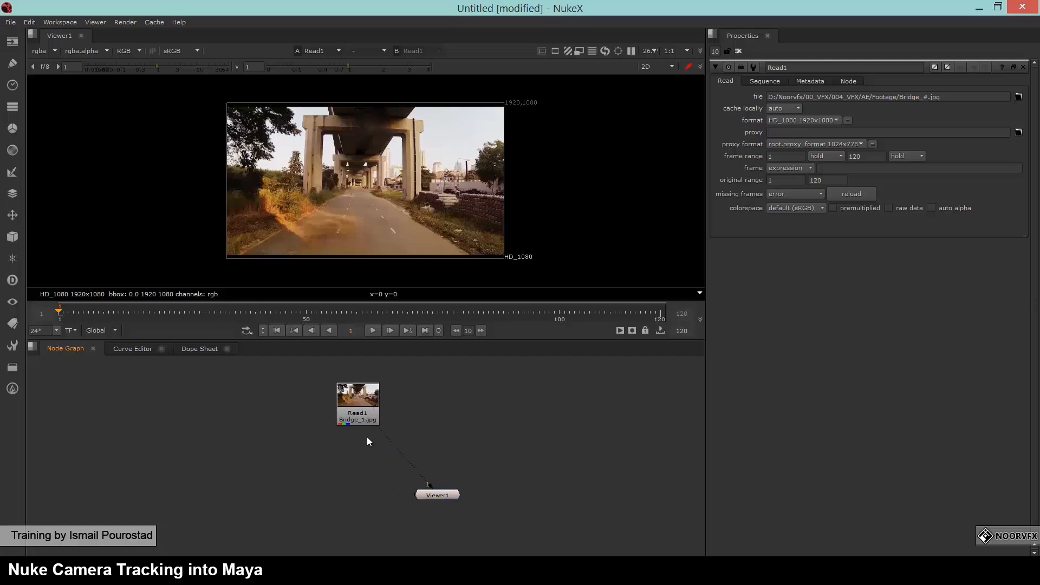
pyautogui.moveTo(366, 437); pyautogui.dragTo(354, 449)
pyautogui.click(336, 414)
pyautogui.click(375, 424)
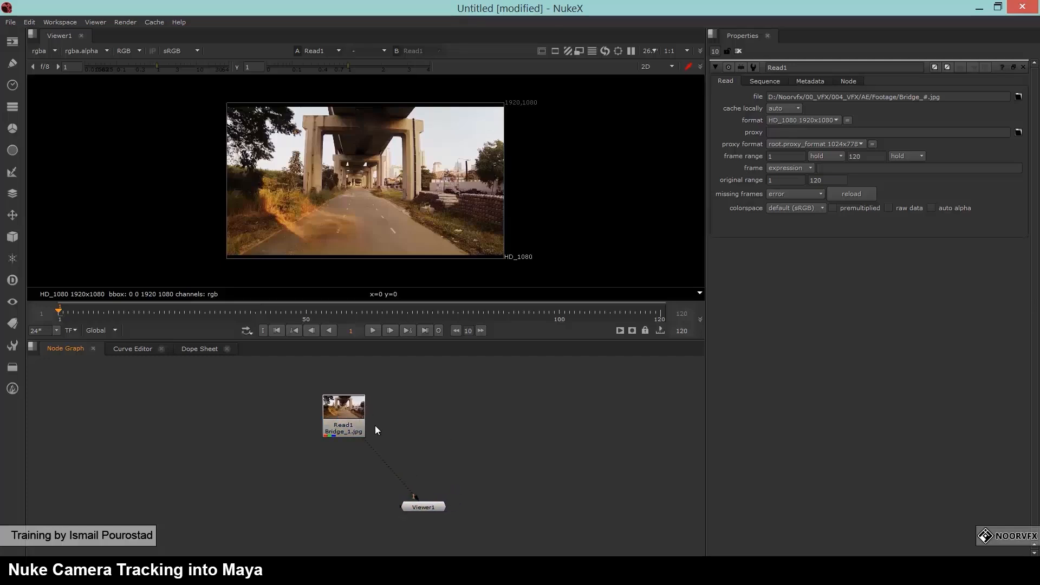
# - Add a CameraTracker node after the bridge footage node and place it between the footage and the viewer
pyautogui.click(347, 428)
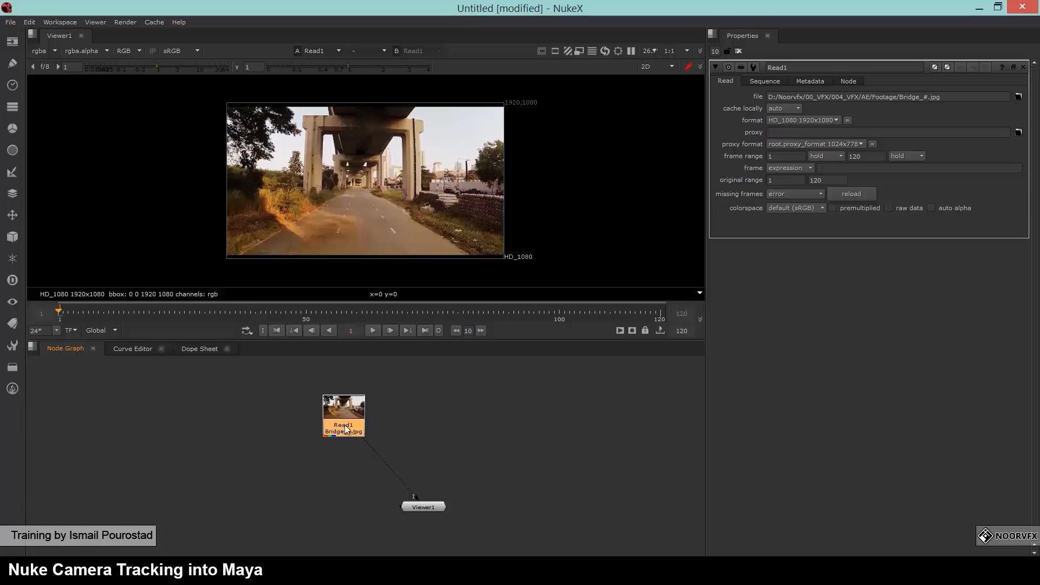
pyautogui.press('Tab')
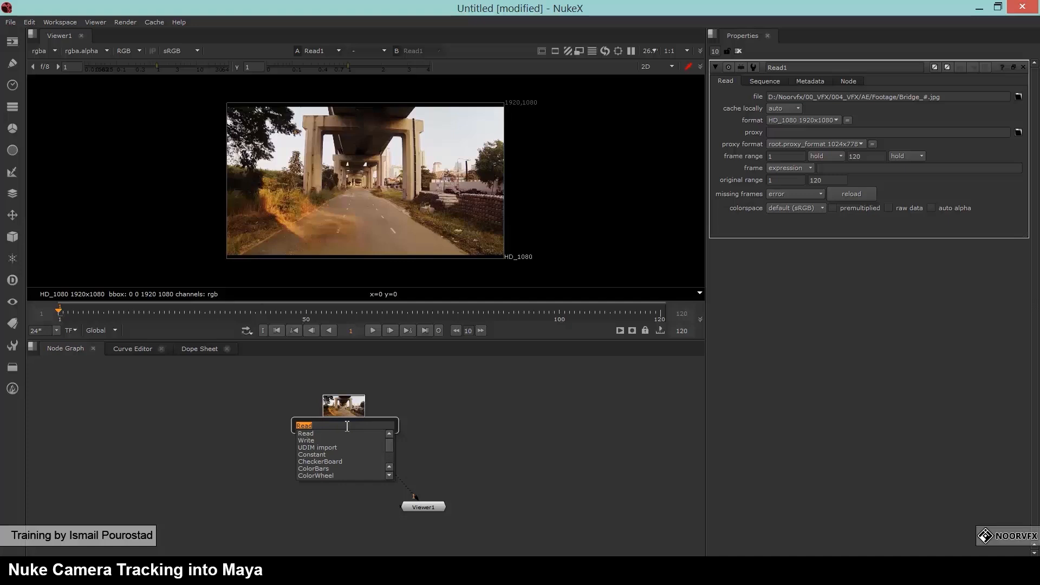
pyautogui.write('came')
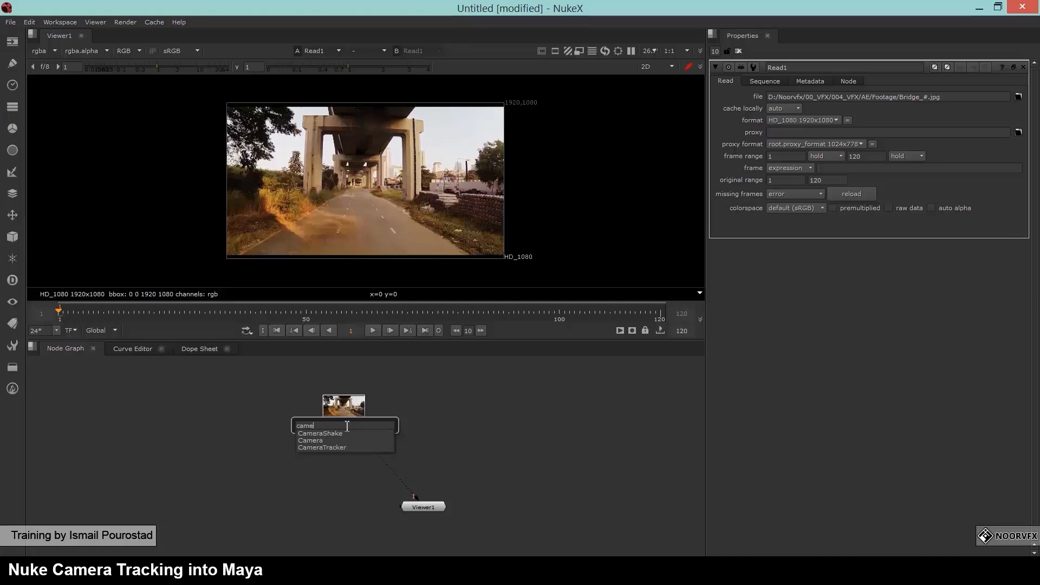
pyautogui.press('Escape')
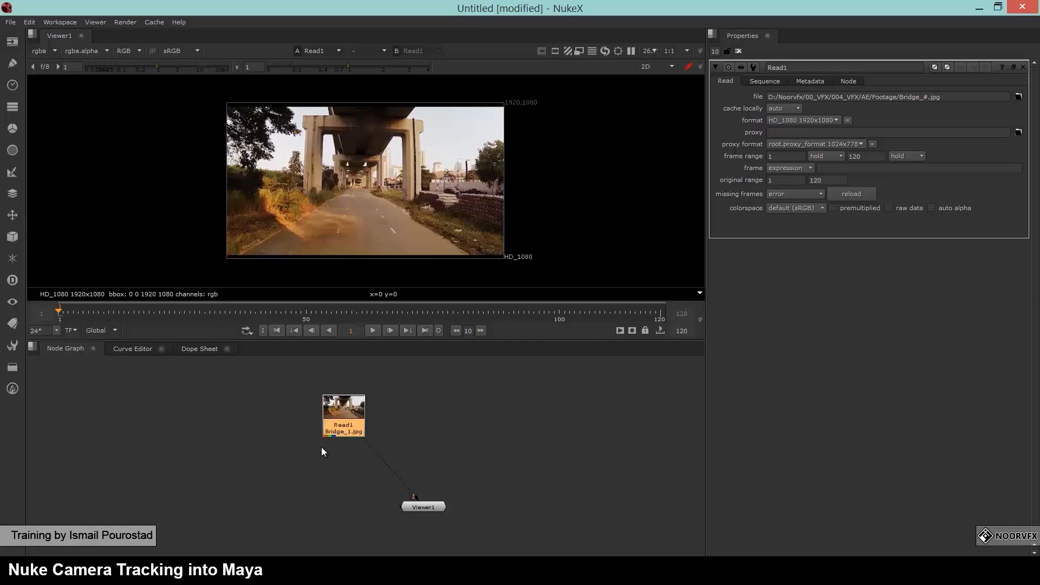
pyautogui.moveTo(343, 447); pyautogui.dragTo(344, 472)
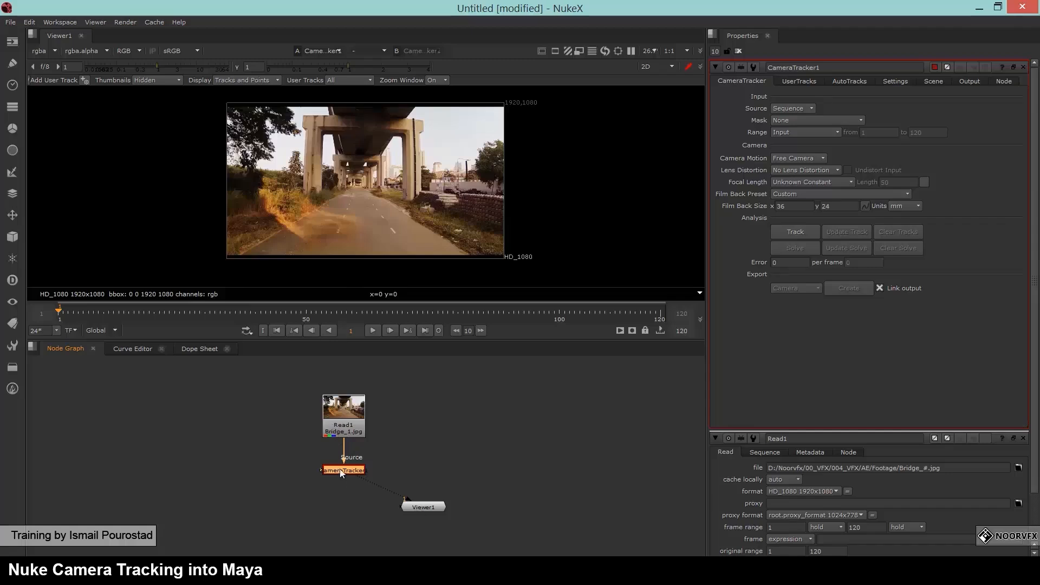
pyautogui.moveTo(344, 472); pyautogui.dragTo(351, 473)
# - Set the camera tracker's Number of Features to 2000
pyautogui.click(888, 80)
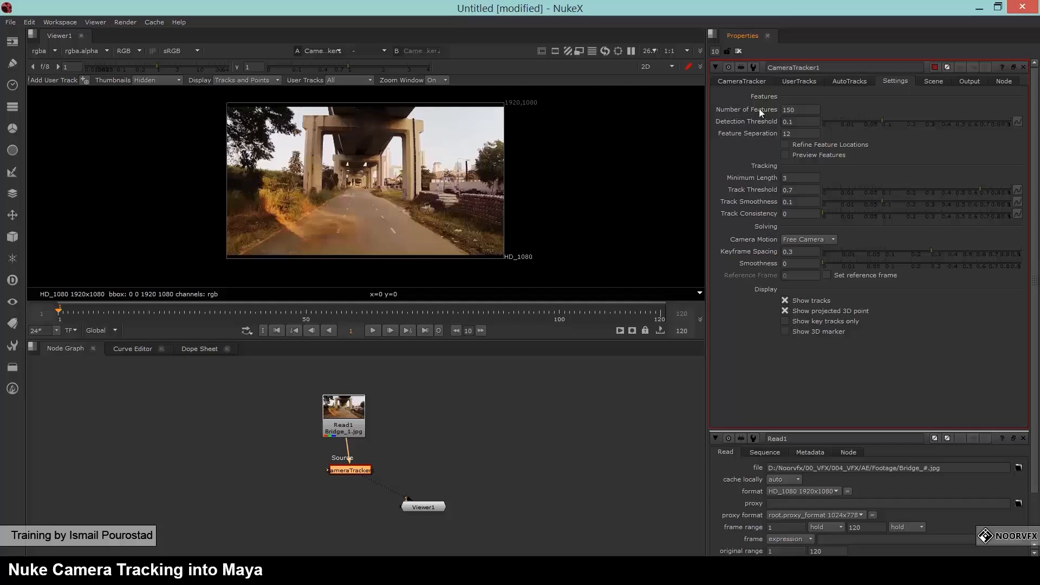
pyautogui.doubleClick(800, 110)
pyautogui.write('2000')
pyautogui.press('Return')
pyautogui.click(800, 111)
# - Run the feature tracking on the whole bridge sequence, keeping the progress window clear of the footage
pyautogui.click(740, 81)
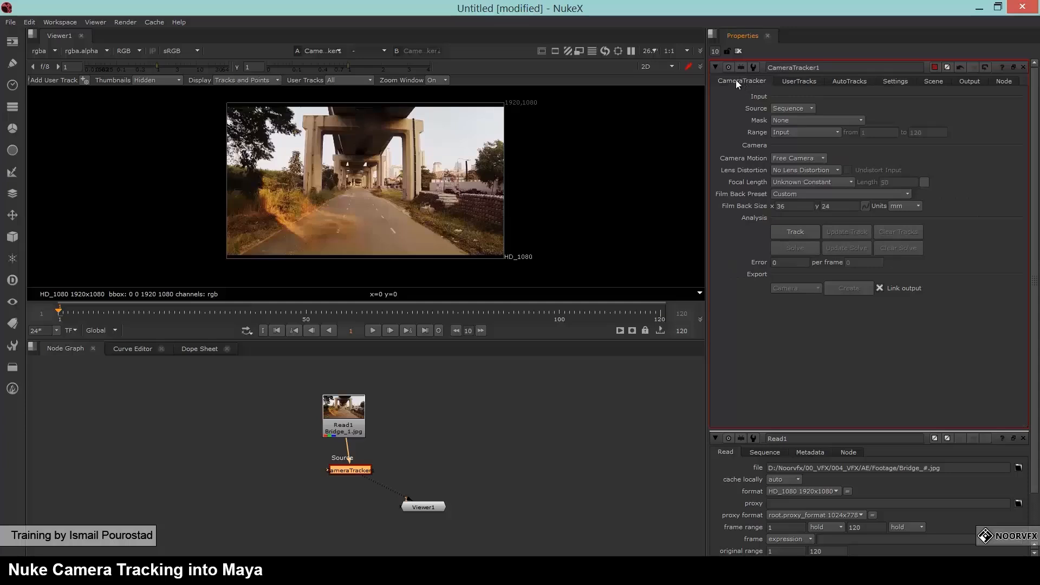
pyautogui.click(799, 232)
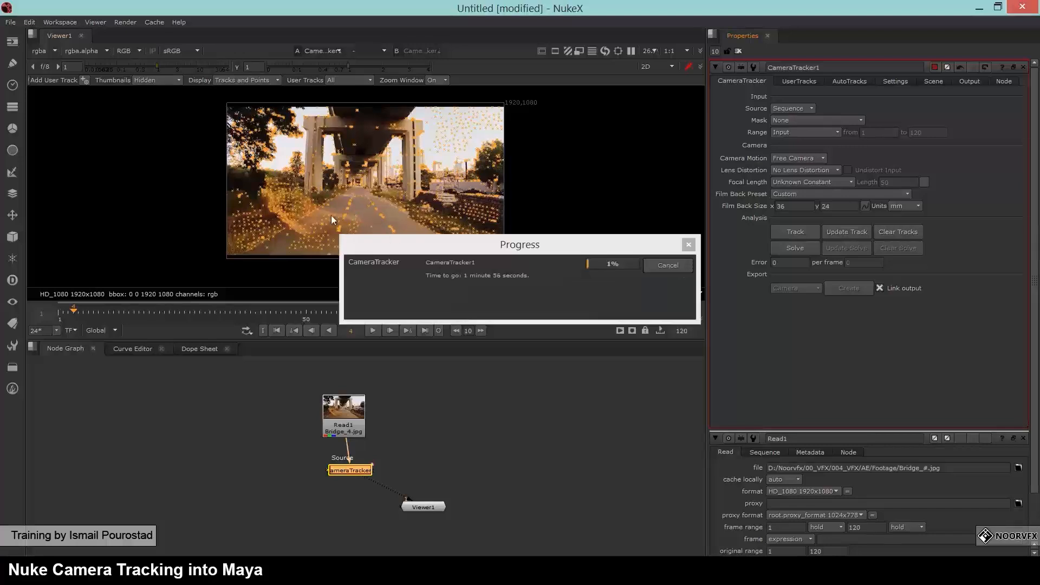
pyautogui.moveTo(480, 247); pyautogui.dragTo(496, 361)
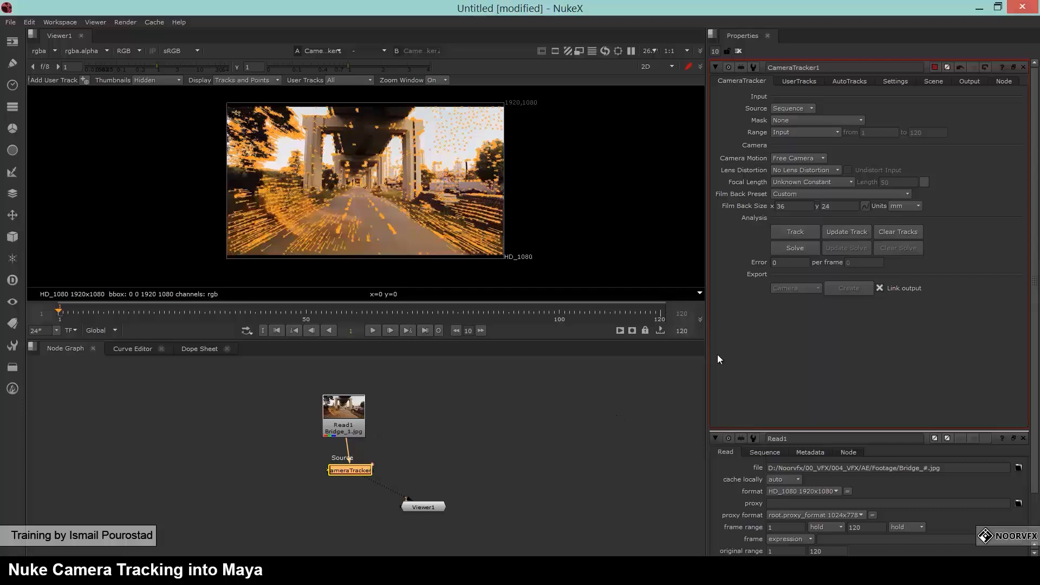
# - Solve the camera from the tracked features and inspect the solved points on the footage up close
pyautogui.click(794, 247)
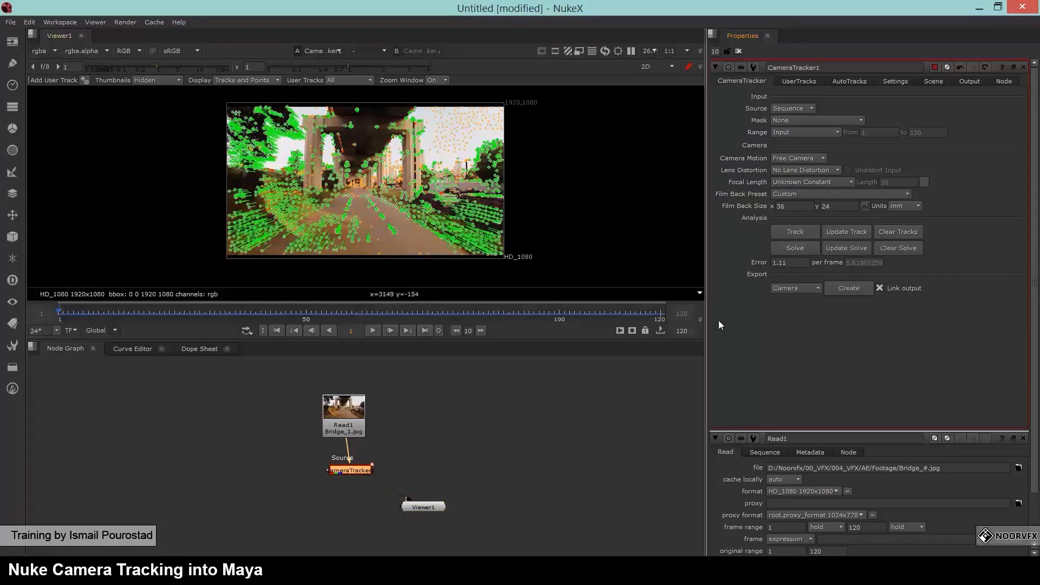
pyautogui.moveTo(358, 188); pyautogui.dragTo(368, 183)
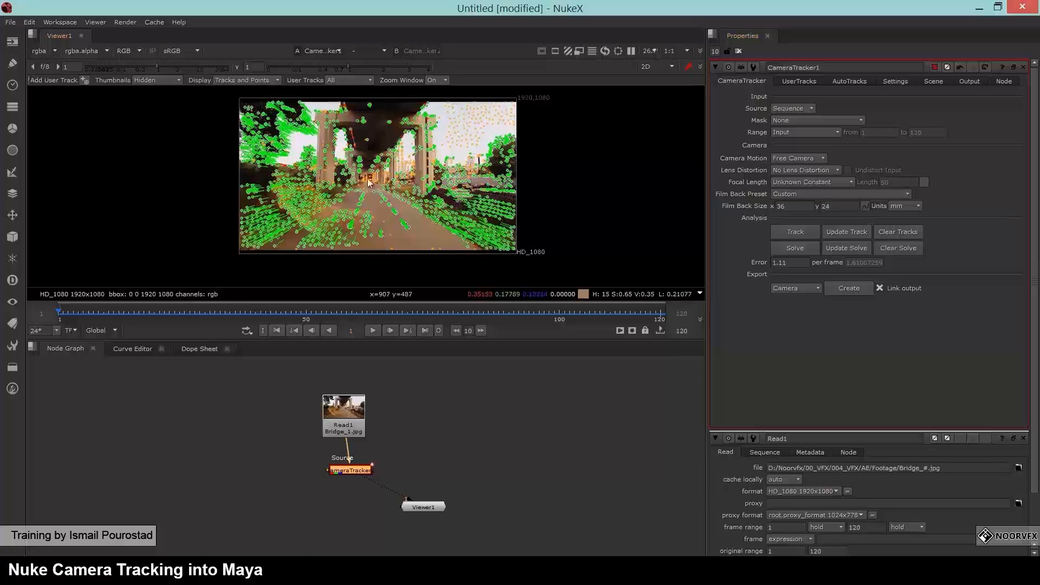
pyautogui.scroll(9, 370, 182)
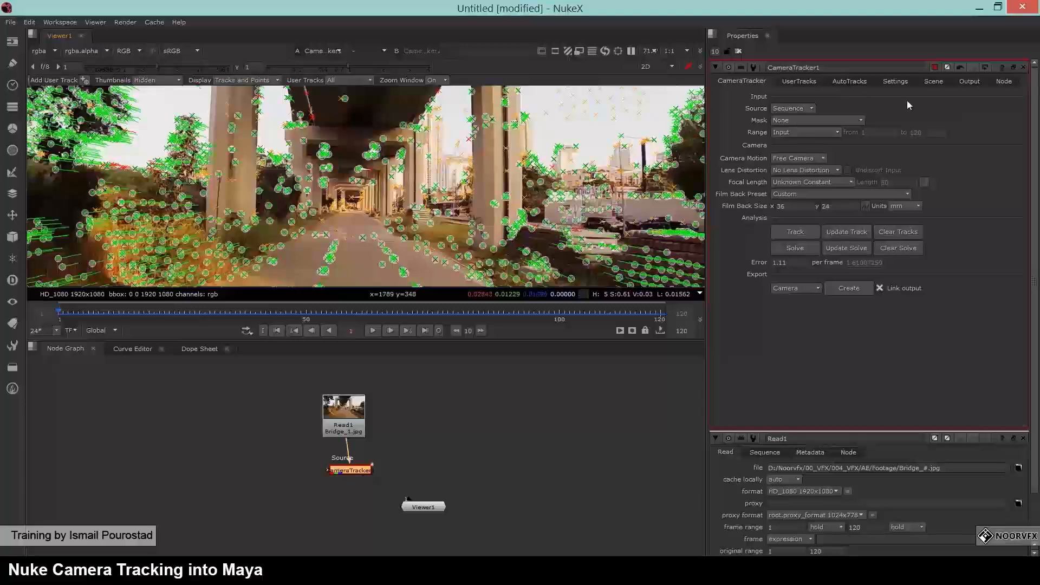
# - Delete all unsolved and rejected auto-tracks from the camera tracker, confirming both deletions
pyautogui.click(854, 81)
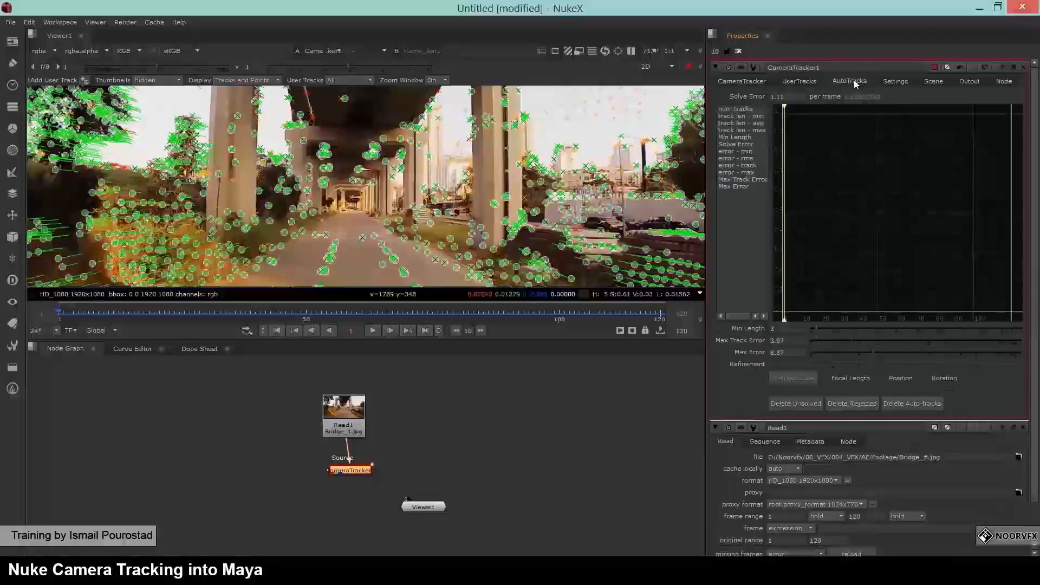
pyautogui.click(798, 405)
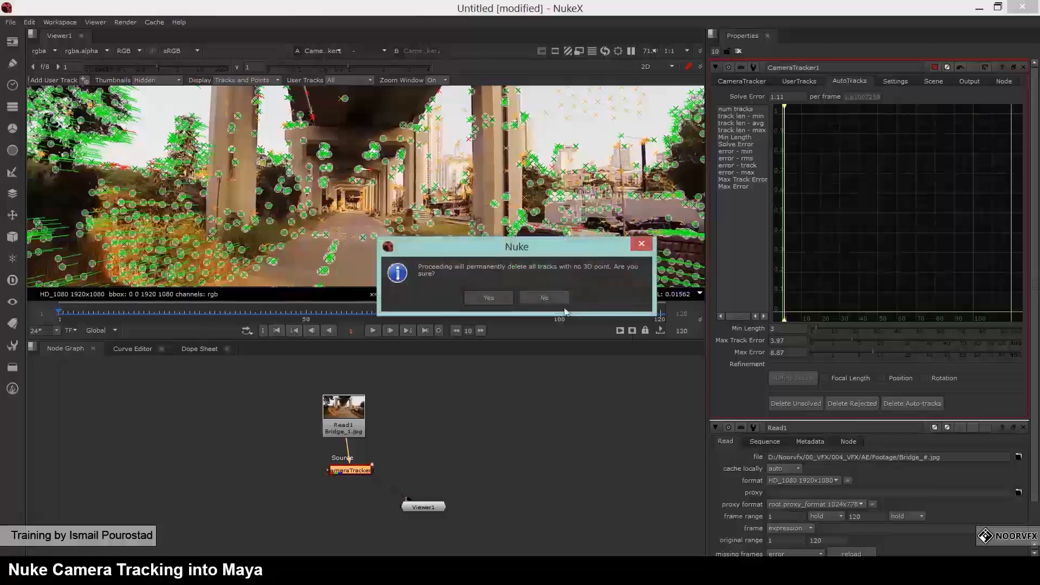
pyautogui.click(493, 301)
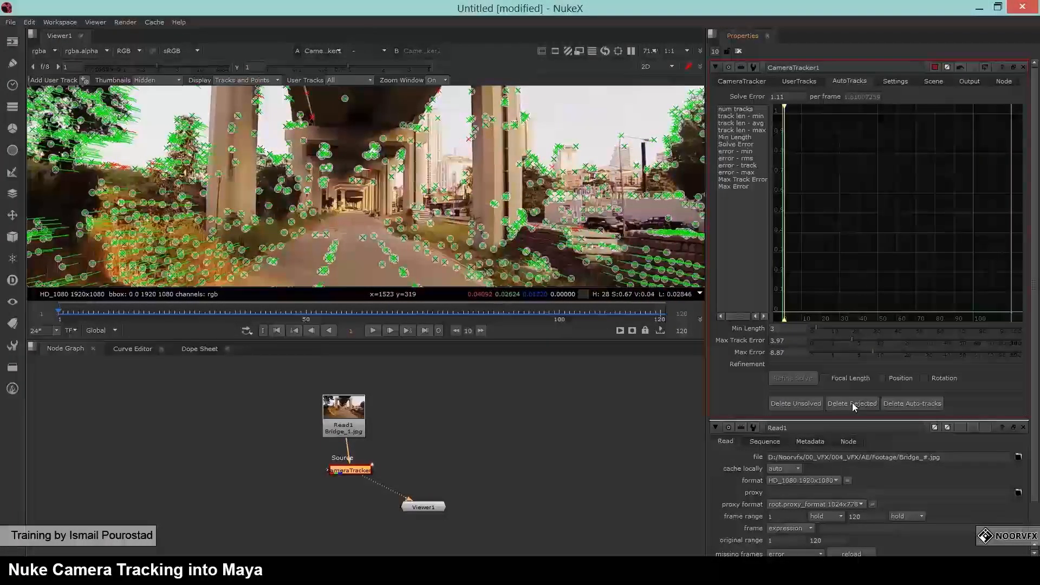
pyautogui.click(853, 404)
pyautogui.click(482, 295)
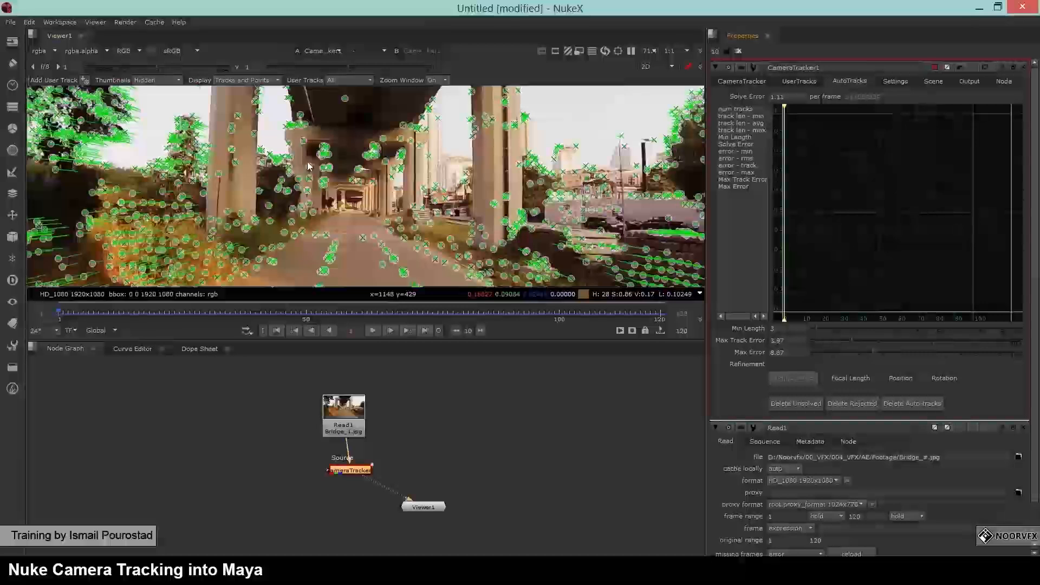
pyautogui.click(782, 168)
# - Export the camera solve as a Scene with linked output
pyautogui.click(735, 80)
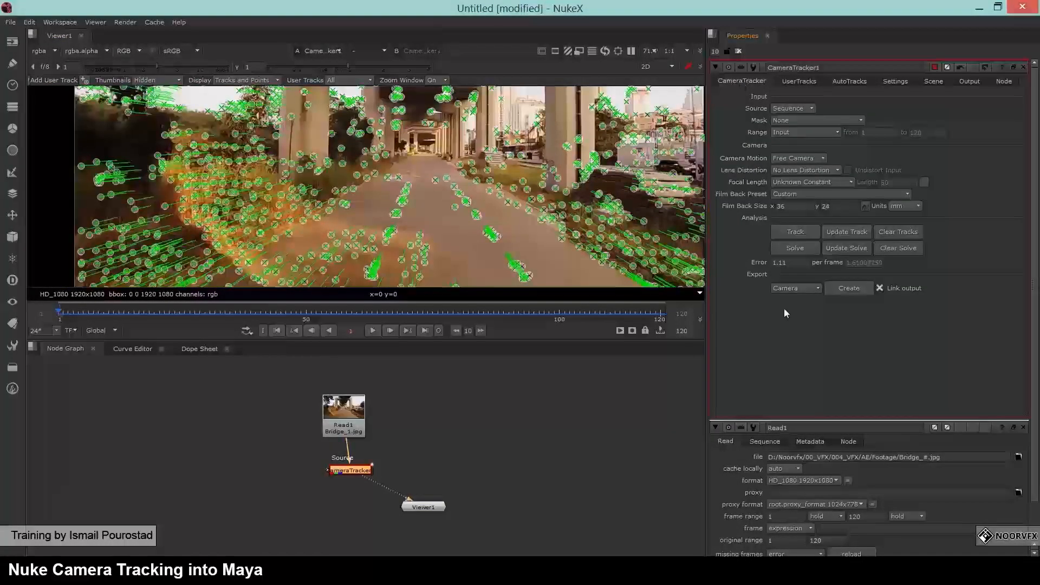
pyautogui.click(813, 289)
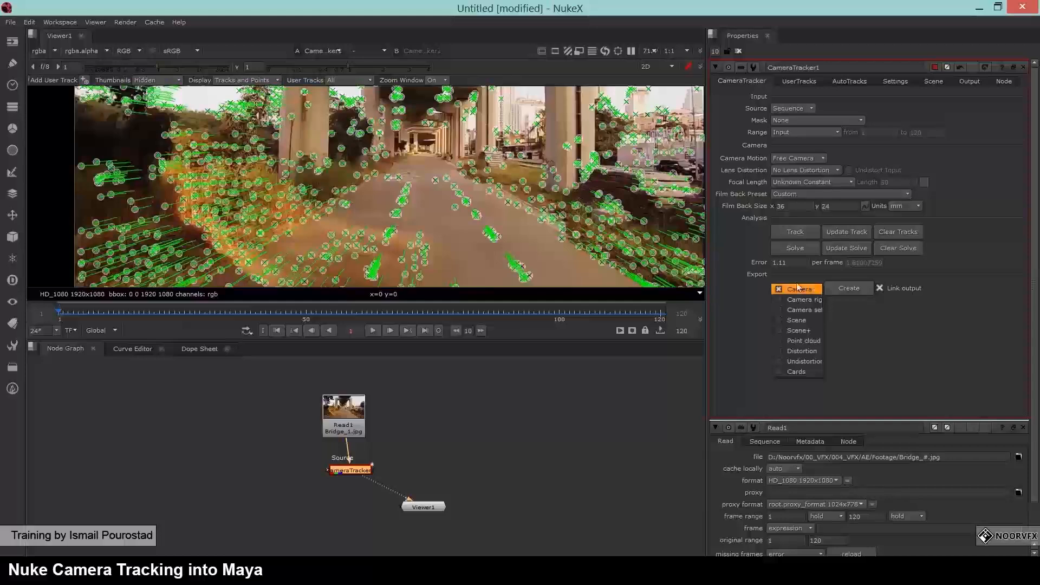
pyautogui.click(794, 320)
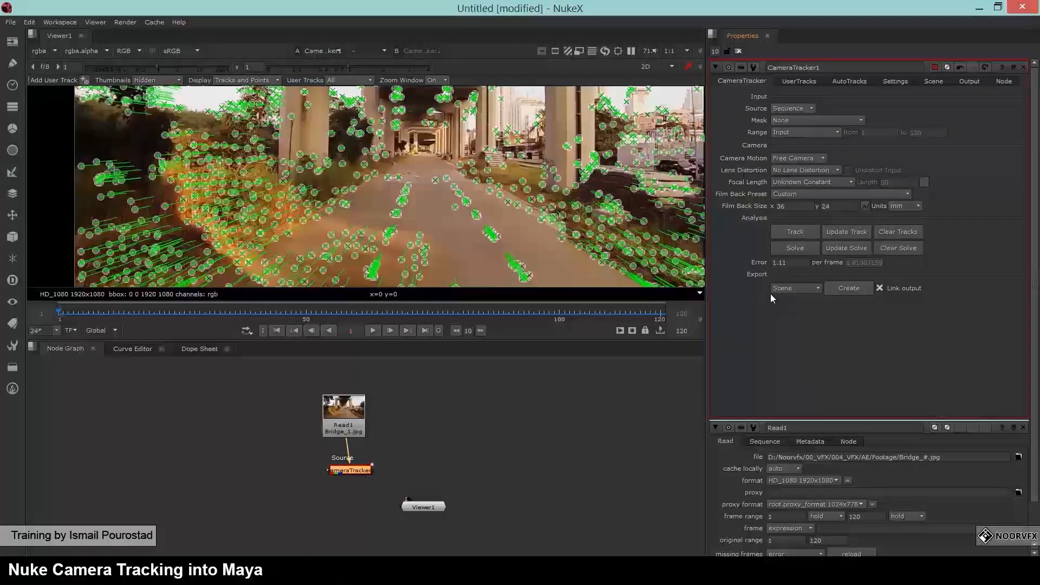
pyautogui.click(837, 288)
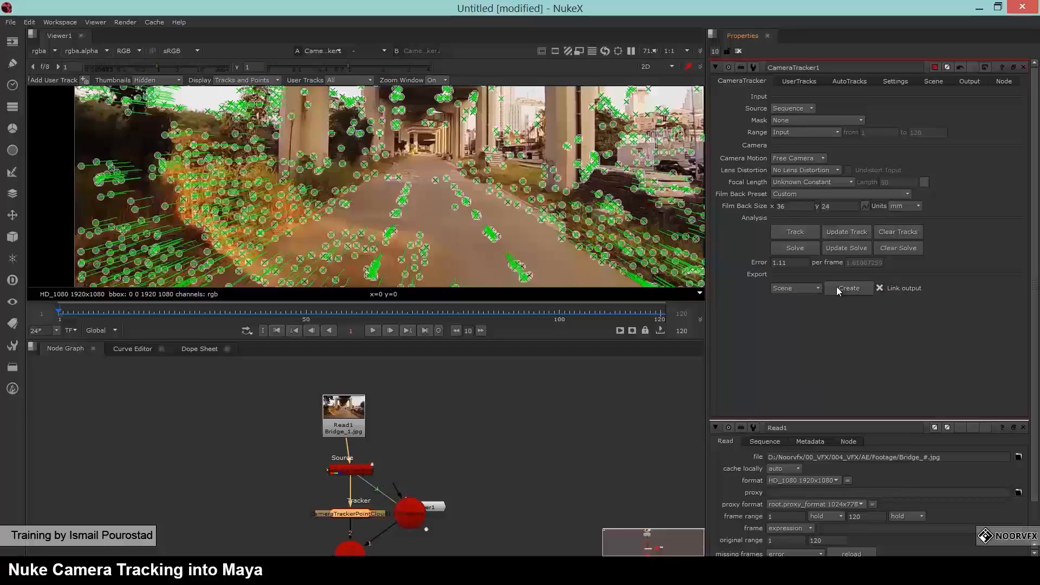
# - Spread out the point cloud, camera and scene nodes below the camera tracker and select the point cloud node
pyautogui.moveTo(458, 424); pyautogui.dragTo(505, 350)
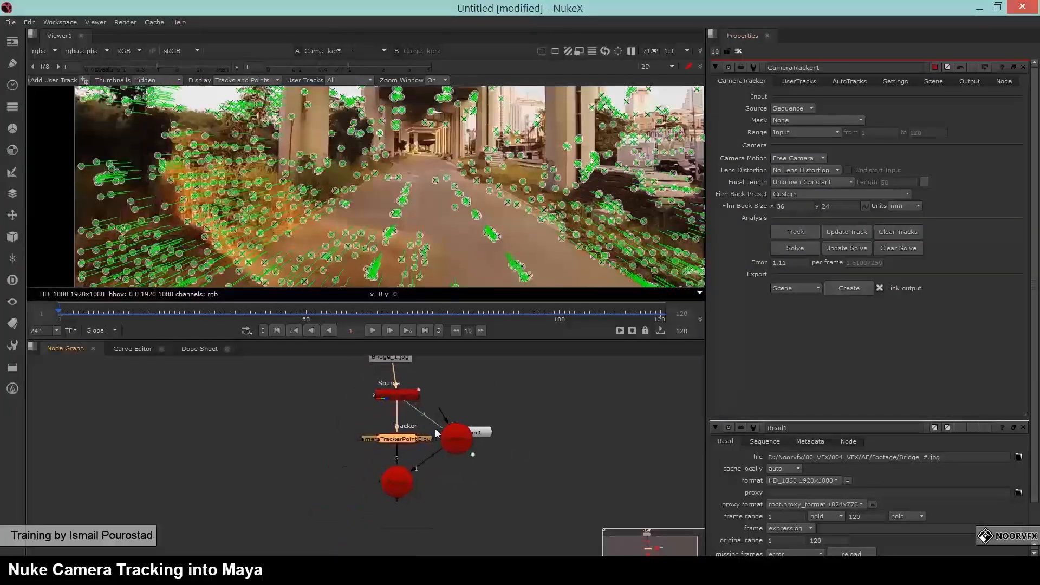
pyautogui.moveTo(389, 438); pyautogui.dragTo(291, 432)
pyautogui.moveTo(397, 482); pyautogui.dragTo(356, 494)
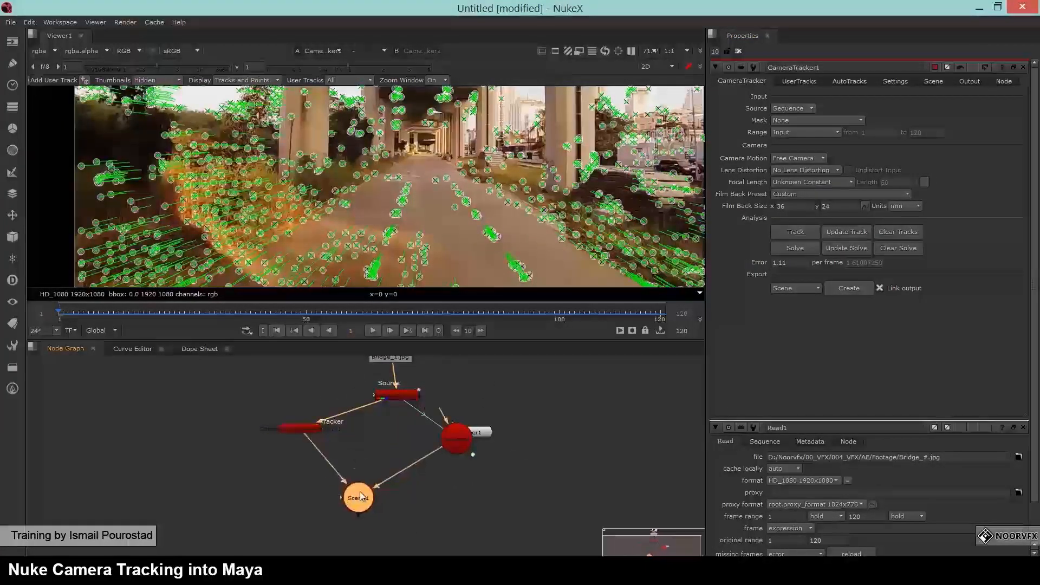
pyautogui.click(456, 438)
pyautogui.moveTo(456, 439); pyautogui.dragTo(405, 462)
pyautogui.moveTo(435, 440); pyautogui.dragTo(446, 429)
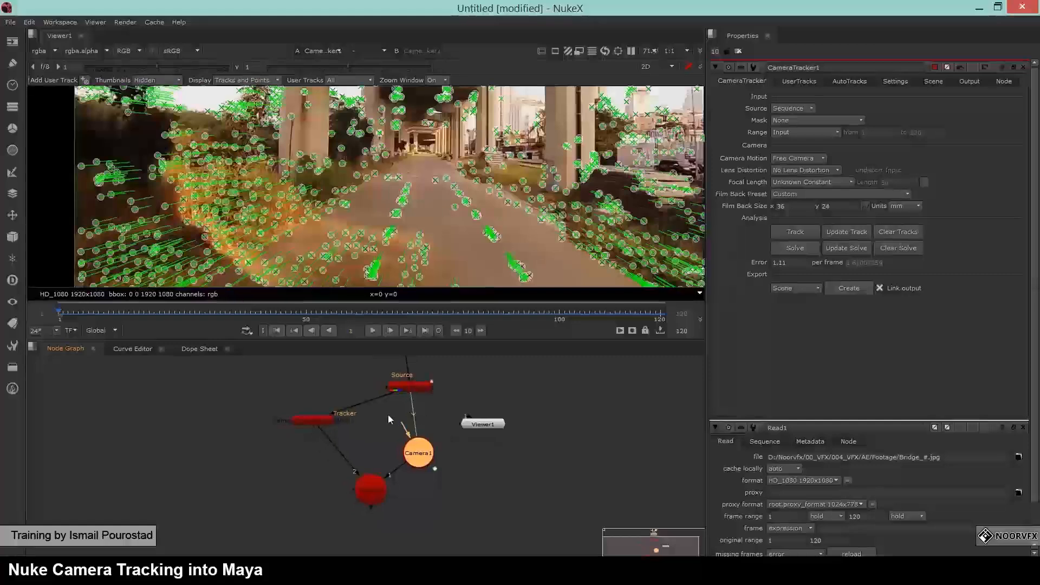
pyautogui.moveTo(398, 389); pyautogui.dragTo(403, 403)
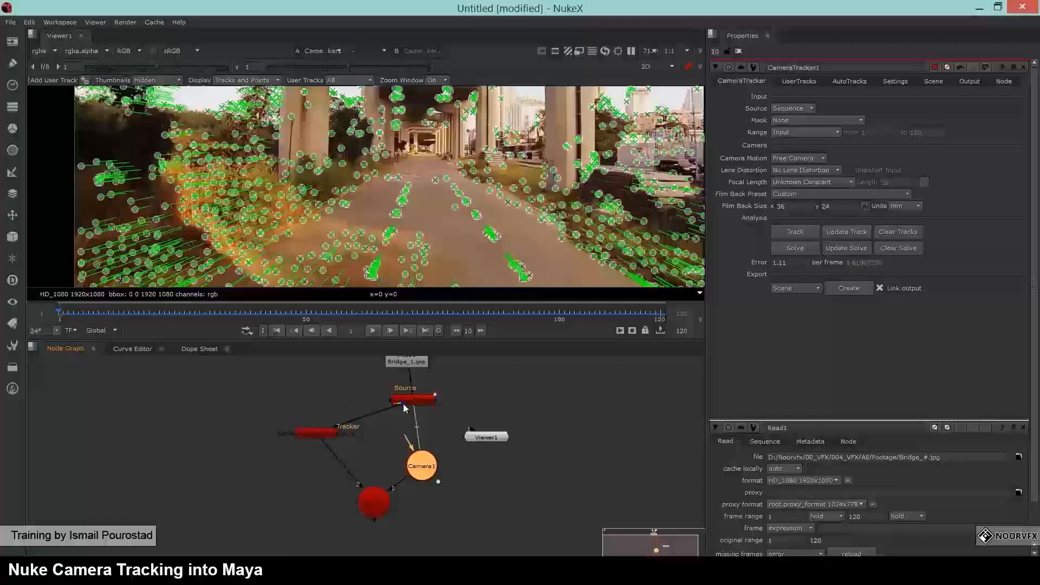
pyautogui.click(318, 434)
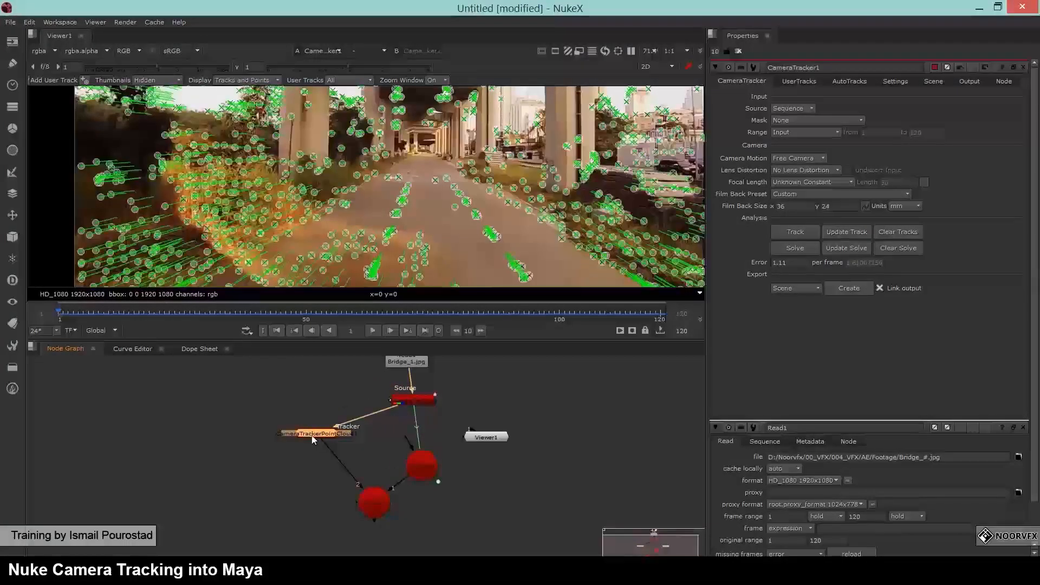
# - Add a WriteGeo node to the output of the Scene node
pyautogui.click(377, 494)
pyautogui.moveTo(294, 472); pyautogui.dragTo(310, 478)
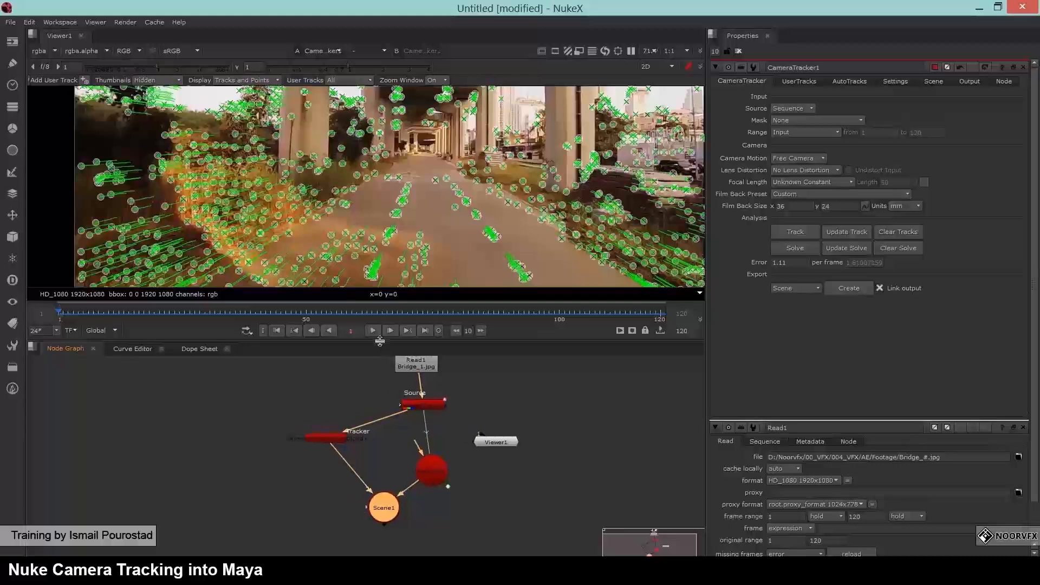
pyautogui.moveTo(352, 340); pyautogui.dragTo(352, 320)
pyautogui.moveTo(342, 200); pyautogui.dragTo(334, 166)
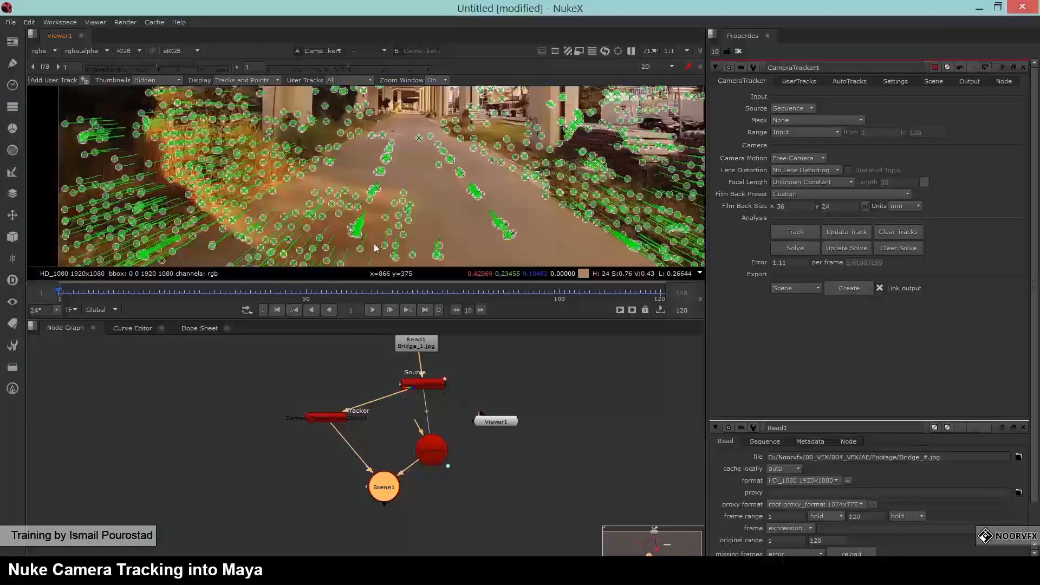
pyautogui.moveTo(409, 200); pyautogui.dragTo(422, 219)
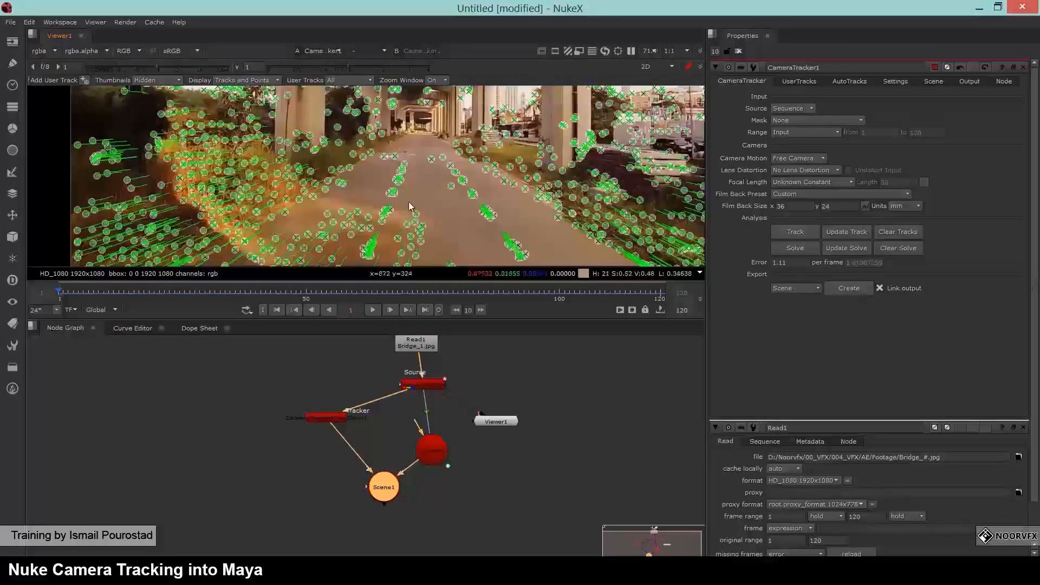
pyautogui.moveTo(421, 180); pyautogui.dragTo(424, 165)
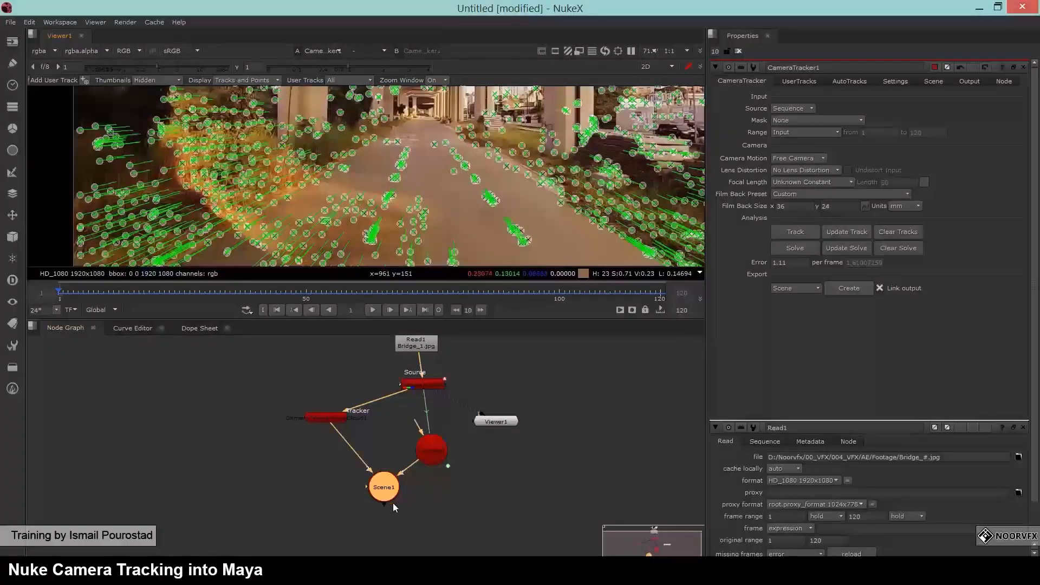
pyautogui.moveTo(383, 496); pyautogui.dragTo(391, 498)
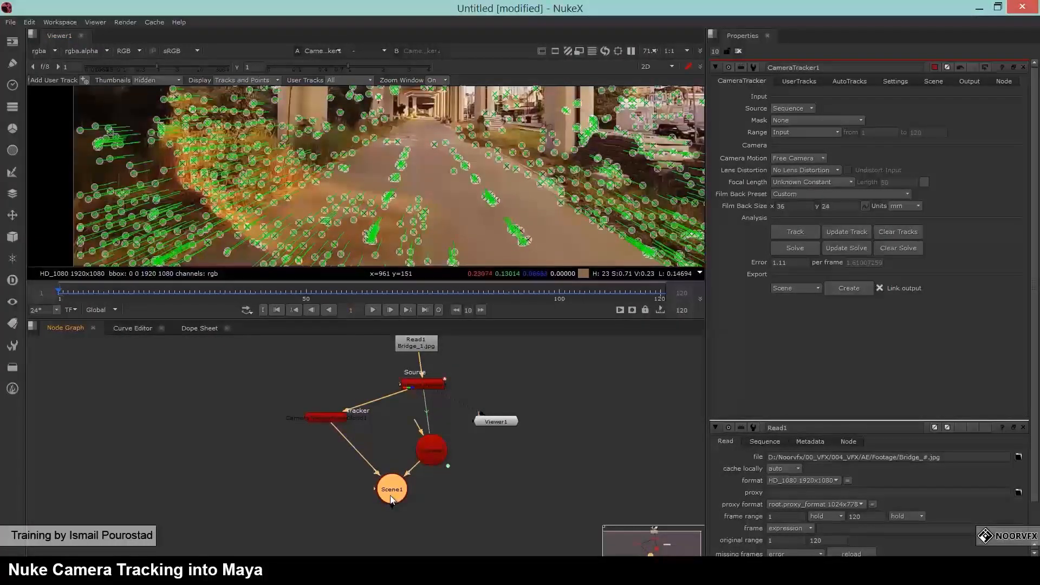
pyautogui.click(18, 240)
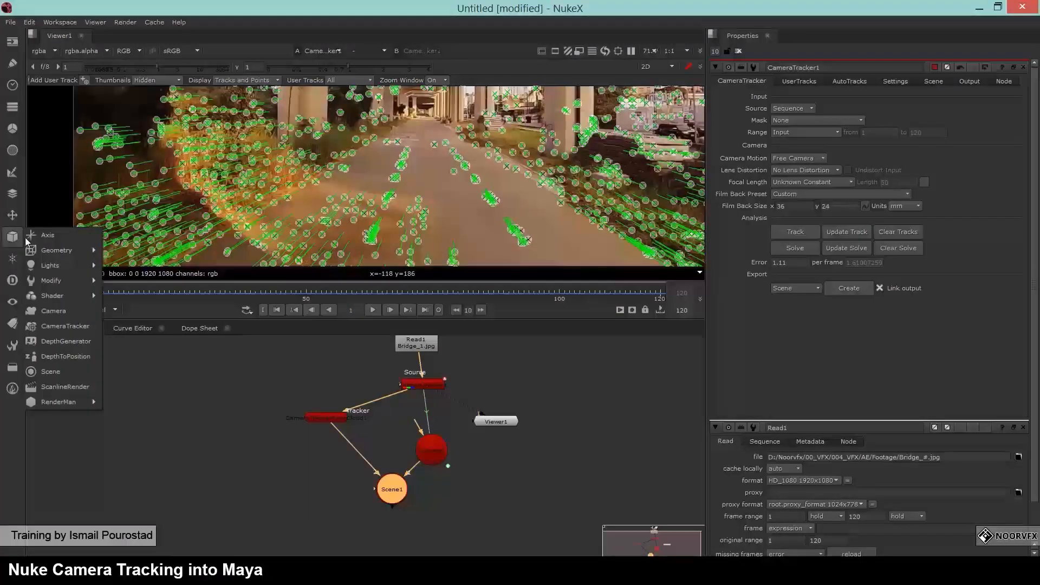
pyautogui.moveTo(64, 250)
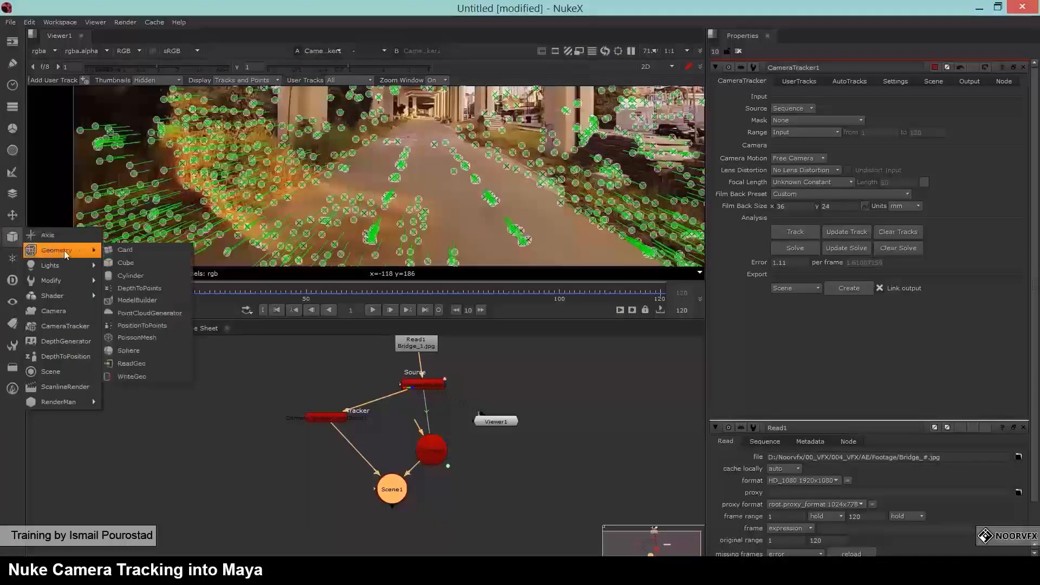
pyautogui.click(134, 376)
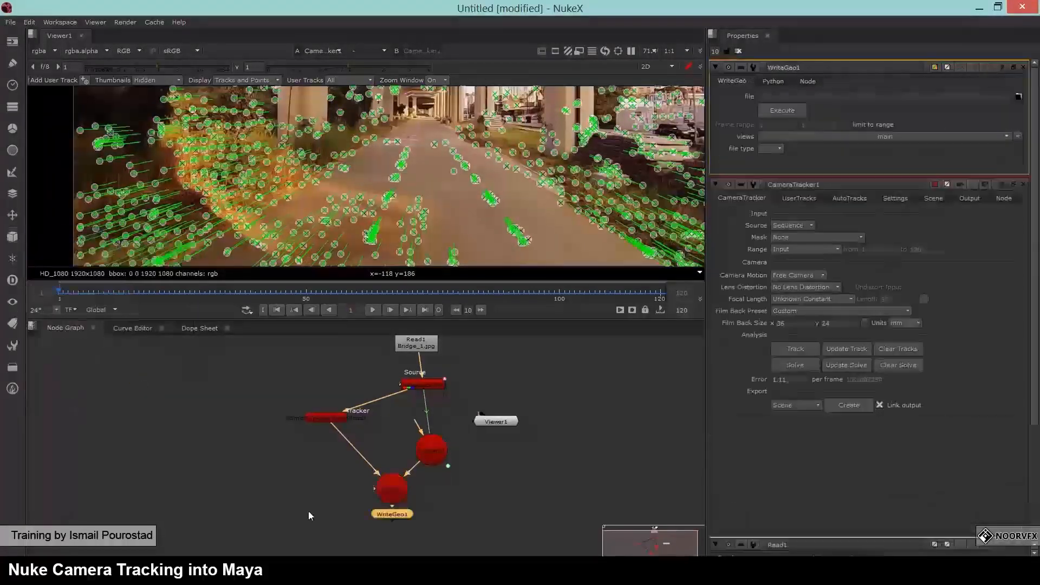
# - Rearrange the scene and camera nodes and move WriteGeo out to the side of them
pyautogui.moveTo(408, 538); pyautogui.dragTo(411, 541)
pyautogui.moveTo(389, 489); pyautogui.dragTo(367, 472)
pyautogui.moveTo(430, 458); pyautogui.dragTo(430, 449)
pyautogui.moveTo(405, 538); pyautogui.dragTo(493, 493)
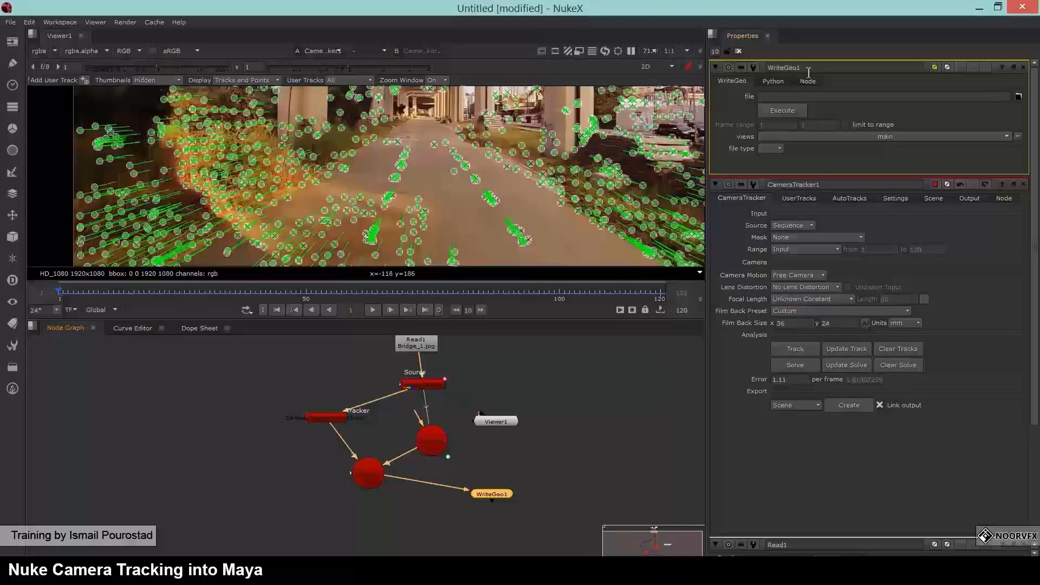
# - Set the WriteGeo output location to C:/ and its file type to fbx
pyautogui.click(1018, 98)
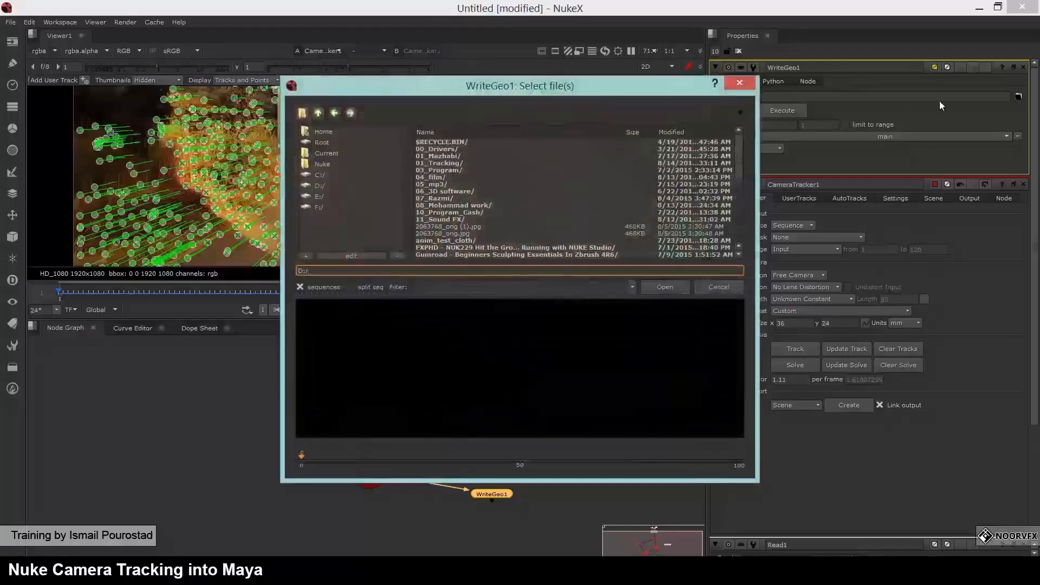
pyautogui.click(278, 174)
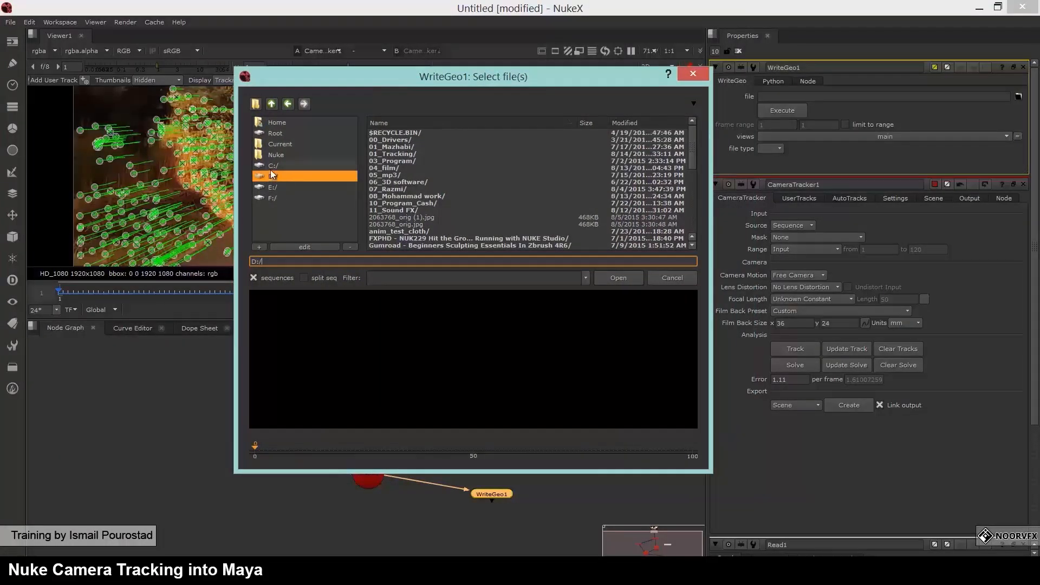
pyautogui.click(272, 168)
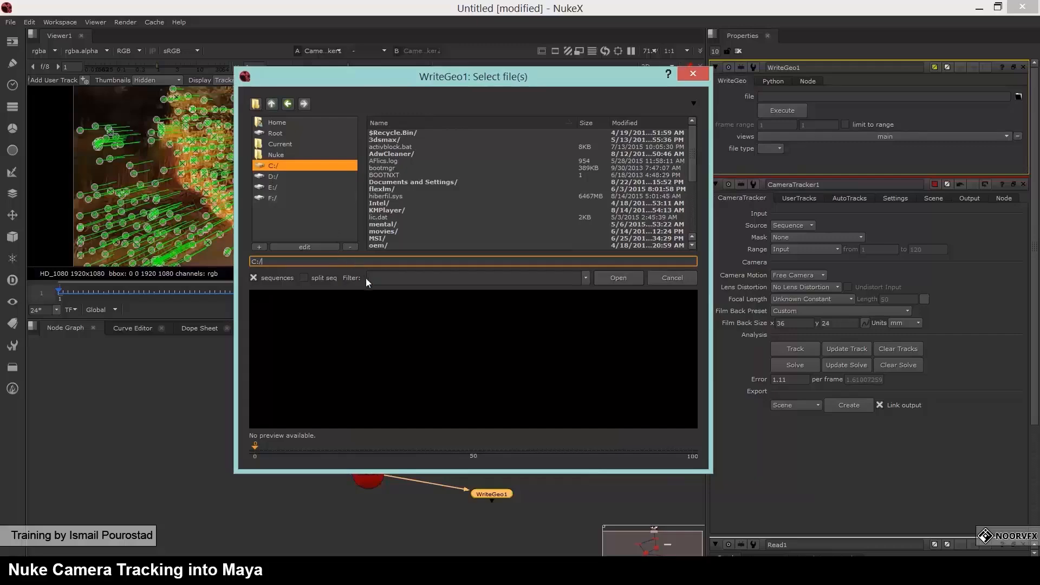
pyautogui.click(616, 276)
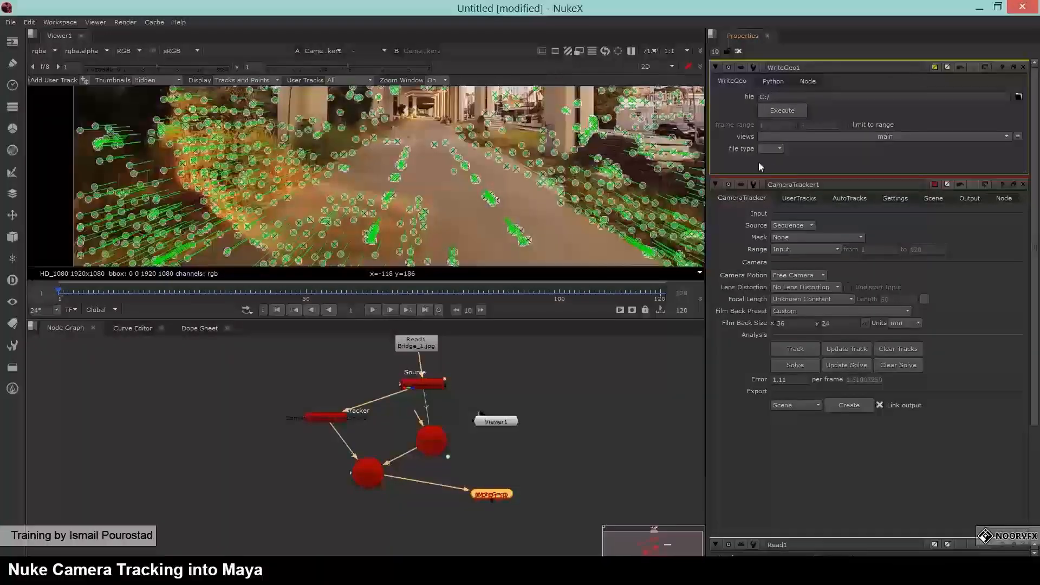
pyautogui.click(765, 149)
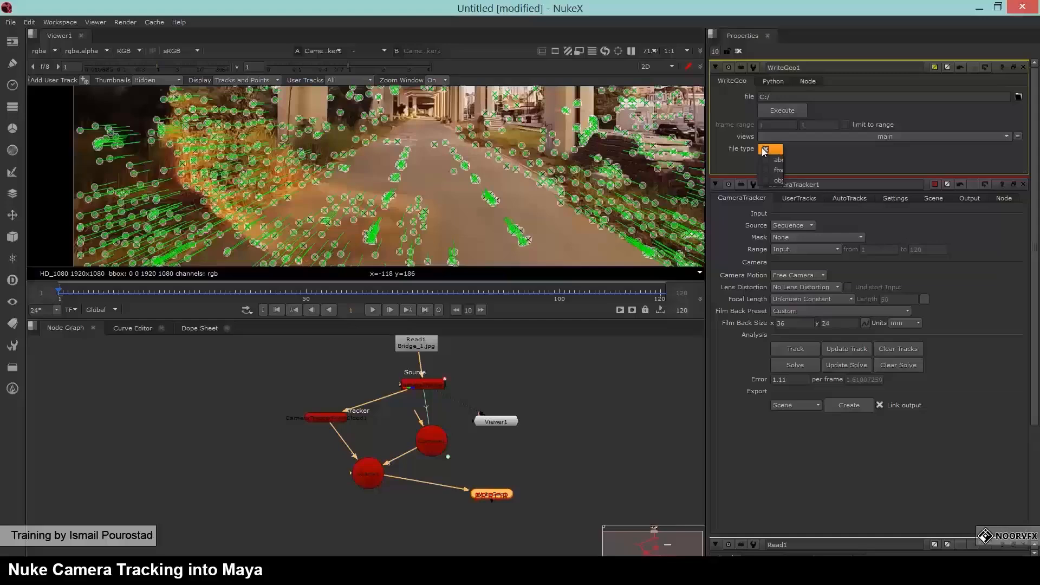
pyautogui.click(774, 170)
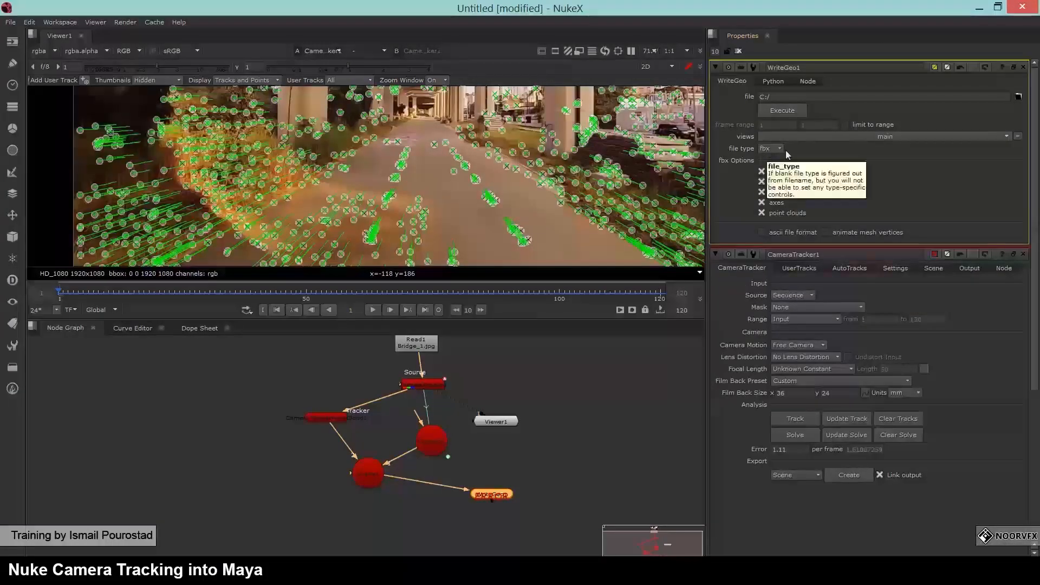
# - Complete the WriteGeo output path as C:/tracking.fbx and execute the export over the input frame range 1-120
pyautogui.click(783, 98)
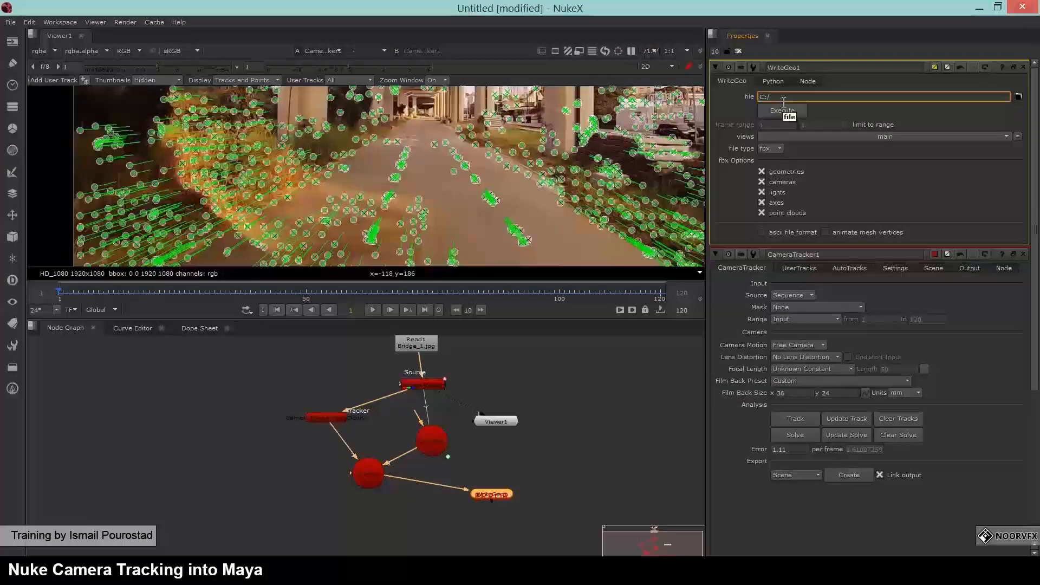
pyautogui.write('tra')
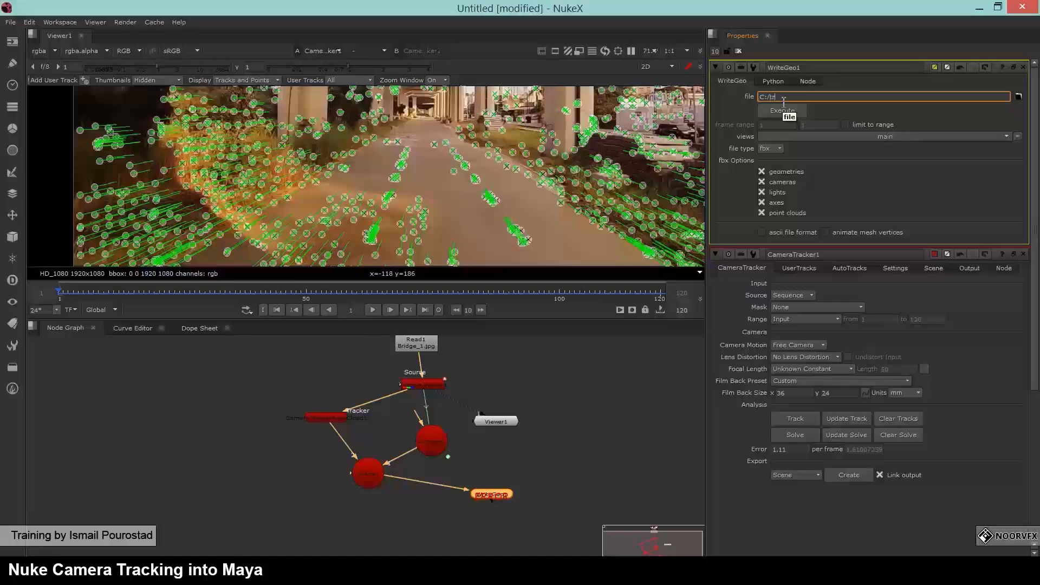
pyautogui.write('cking.fbx')
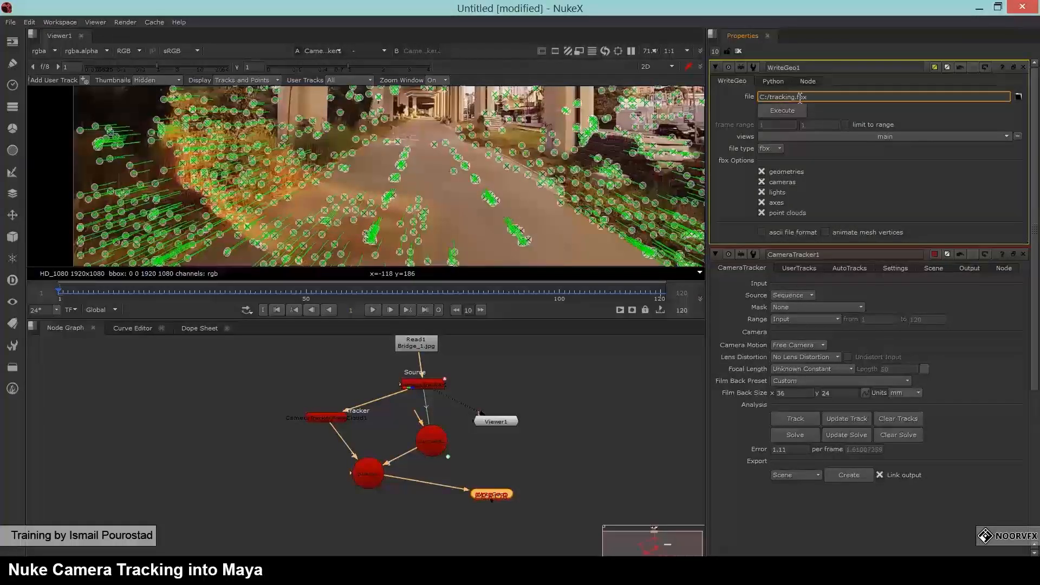
pyautogui.press('Return')
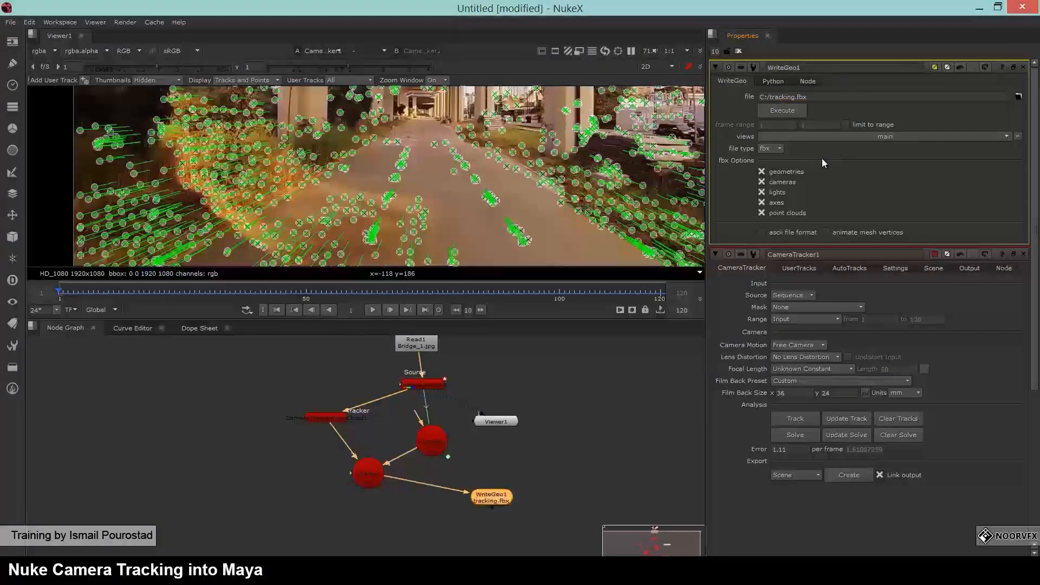
pyautogui.click(777, 110)
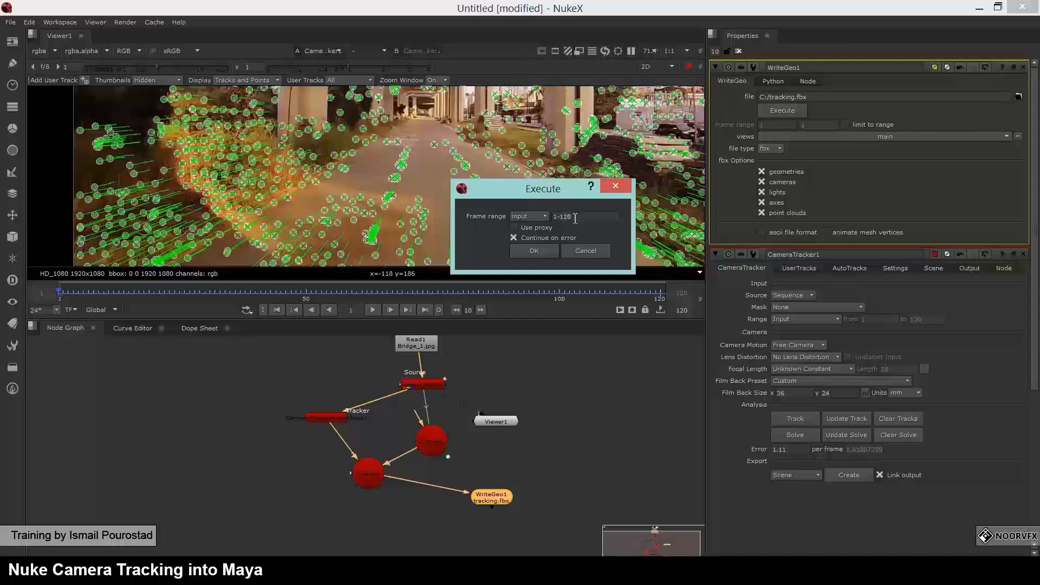
pyautogui.click(524, 250)
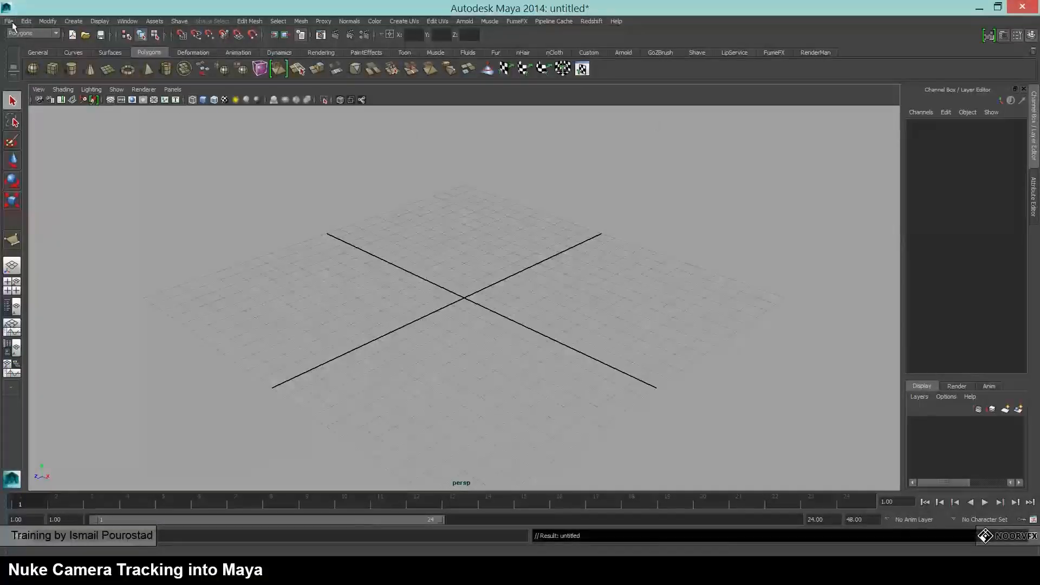
# - In Autodesk Maya, import tracking.fbx from the C: drive into the empty scene
pyautogui.click(10, 21)
pyautogui.click(42, 124)
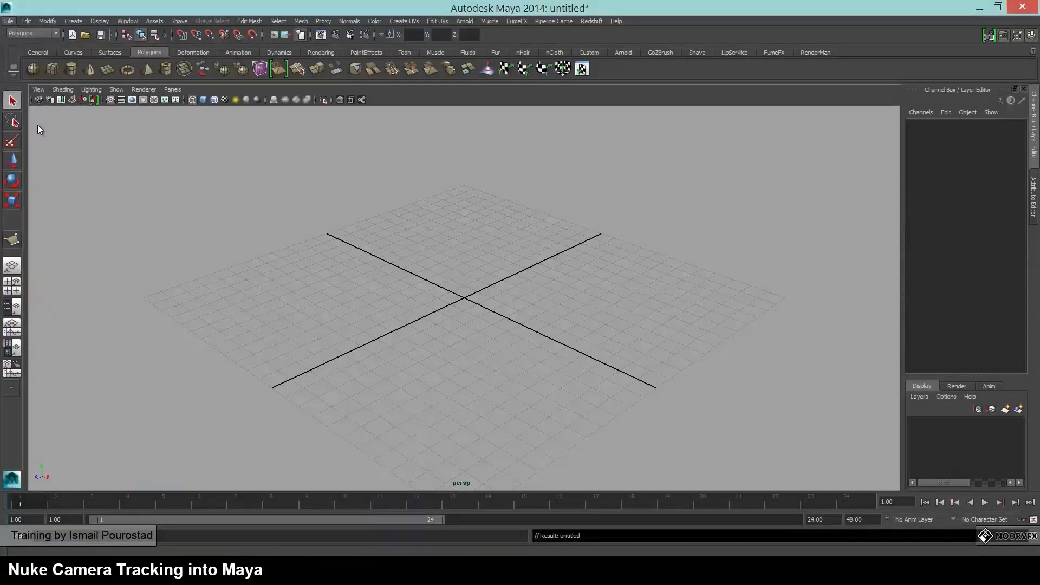
pyautogui.moveTo(268, 96); pyautogui.dragTo(203, 96)
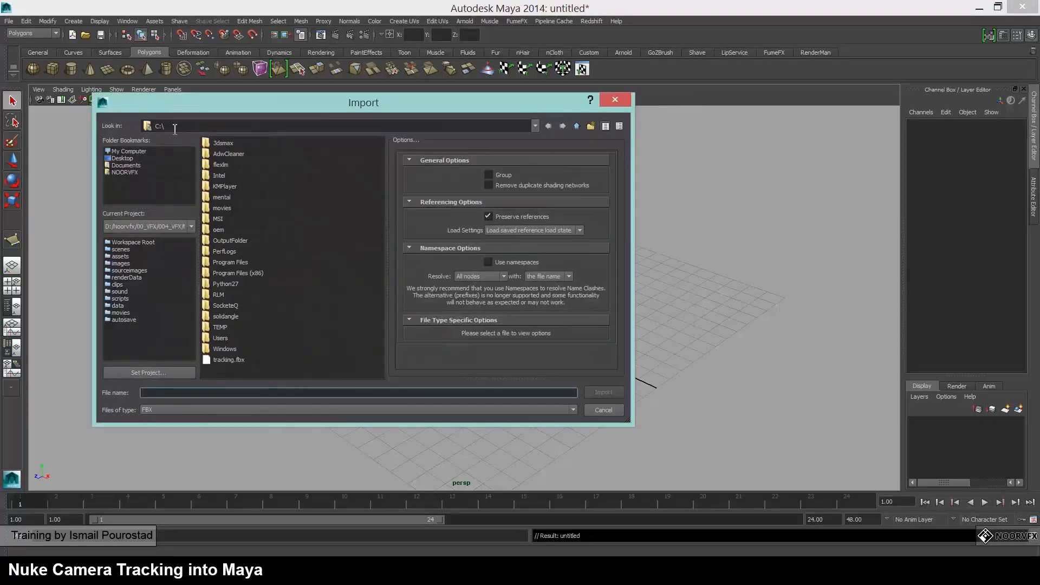
pyautogui.click(223, 359)
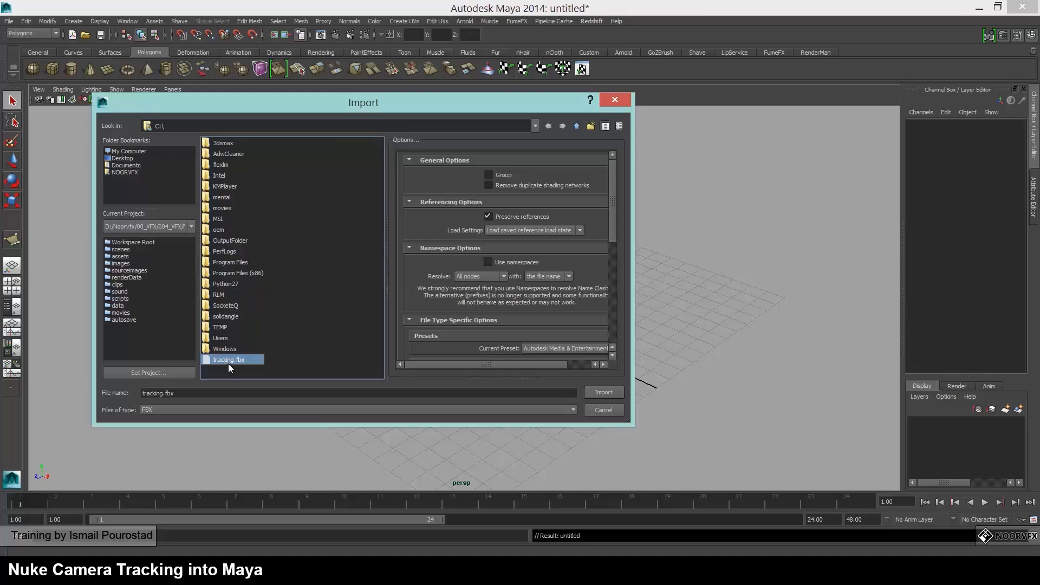
pyautogui.click(605, 395)
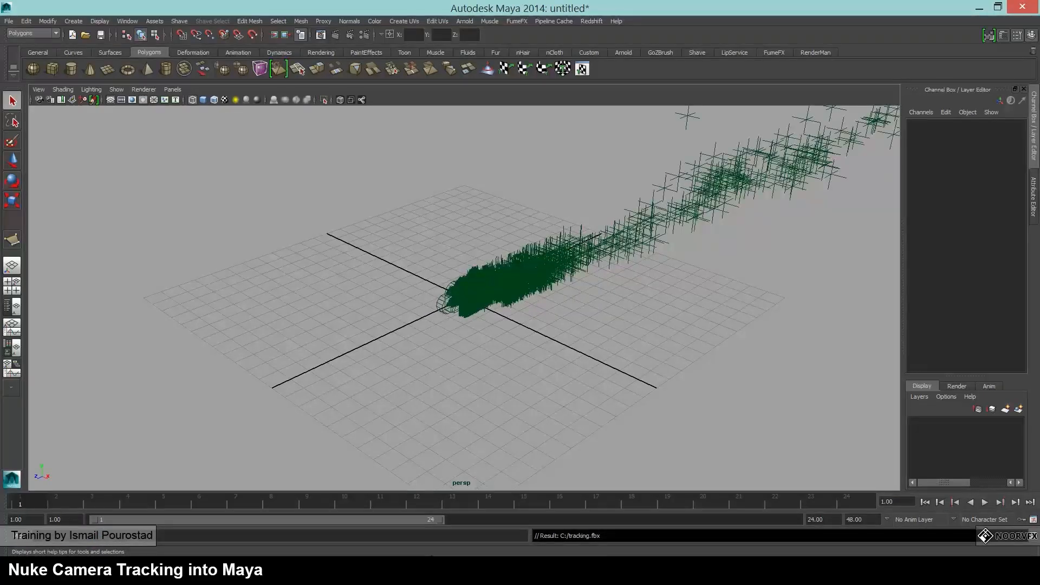
# - Examine the imported point cloud through Camera2 and from the persp view, ending in persp
pyautogui.moveTo(535, 231); pyautogui.dragTo(312, 242)
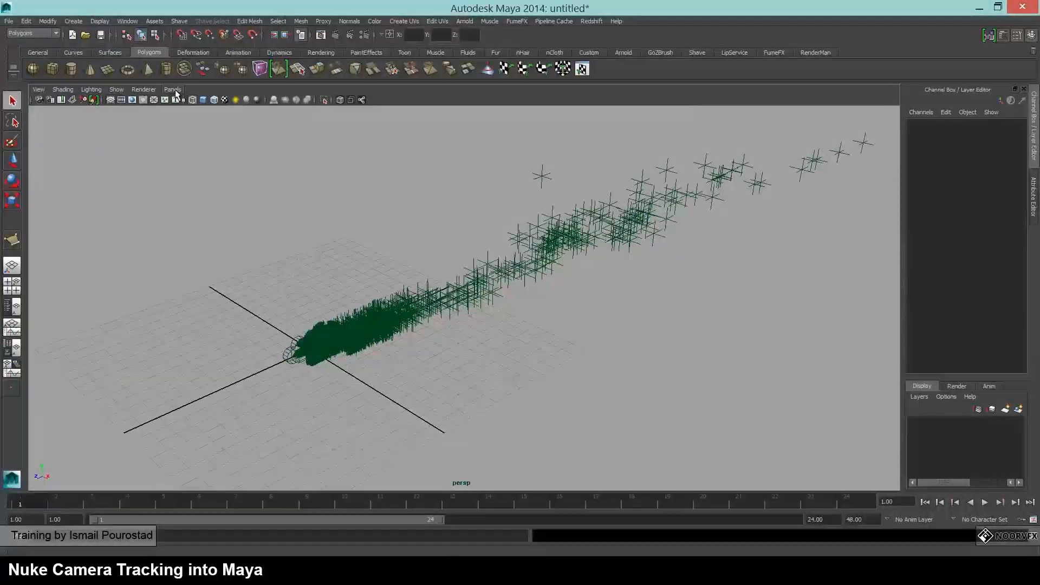
pyautogui.click(172, 90)
pyautogui.moveTo(239, 99)
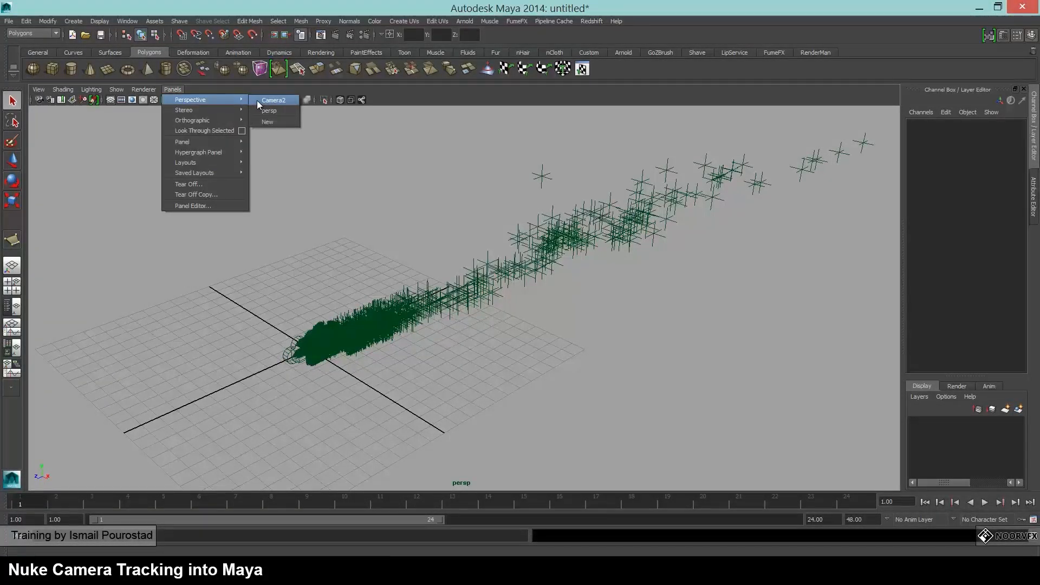
pyautogui.click(257, 100)
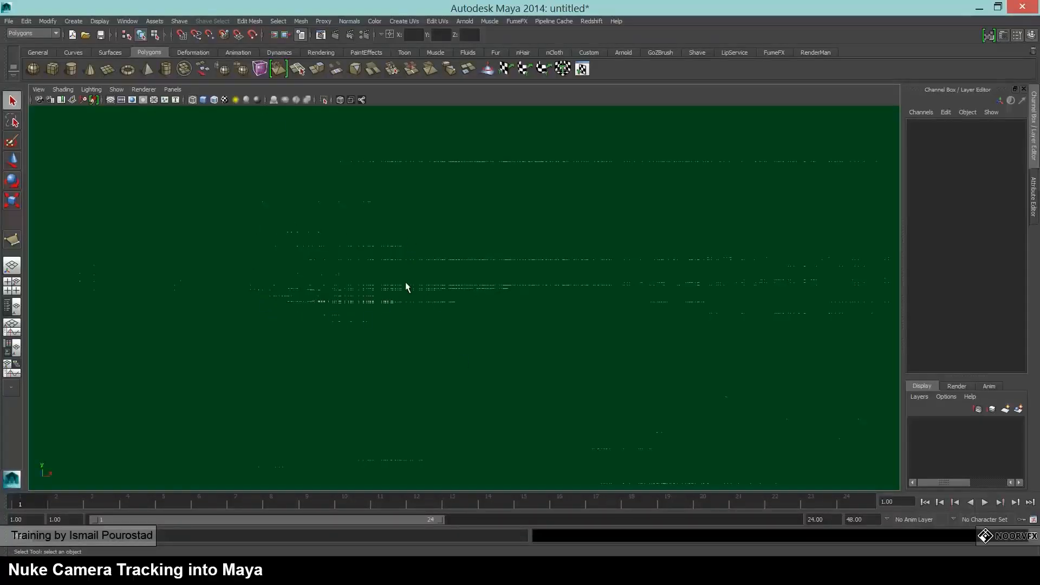
pyautogui.click(174, 88)
pyautogui.moveTo(247, 101)
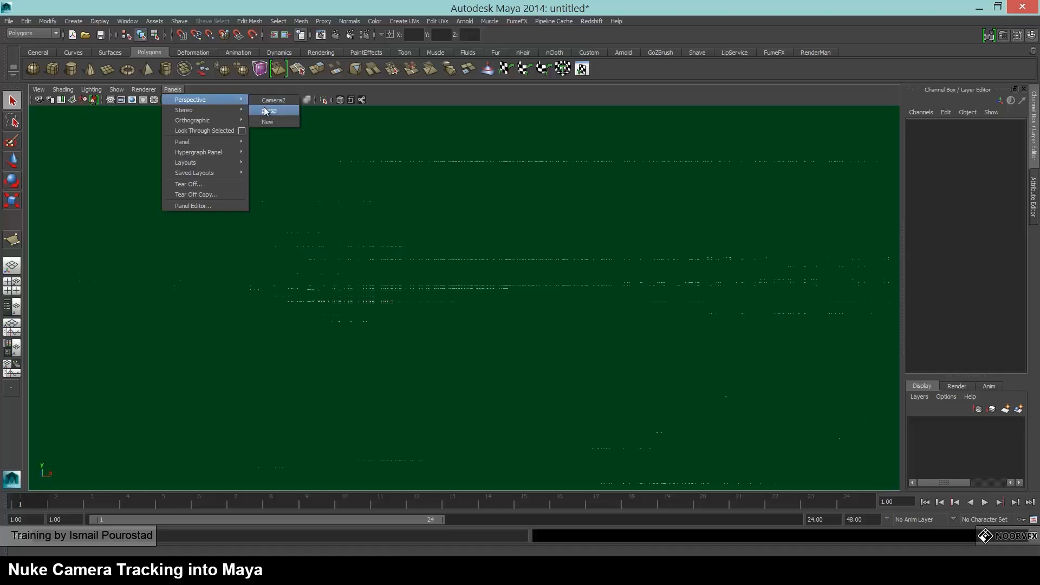
pyautogui.click(270, 111)
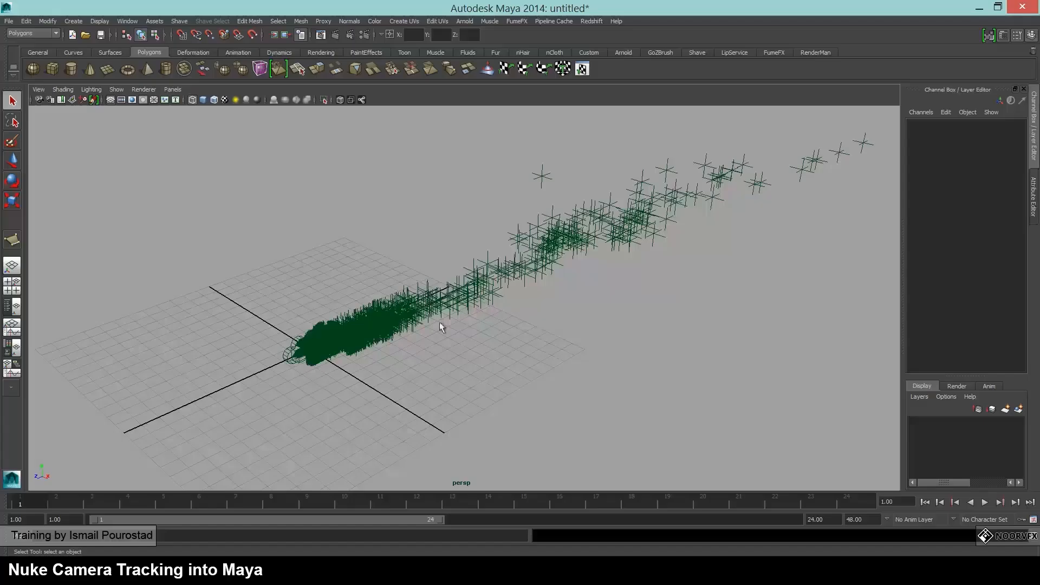
pyautogui.moveTo(441, 322); pyautogui.dragTo(461, 313)
pyautogui.click(175, 89)
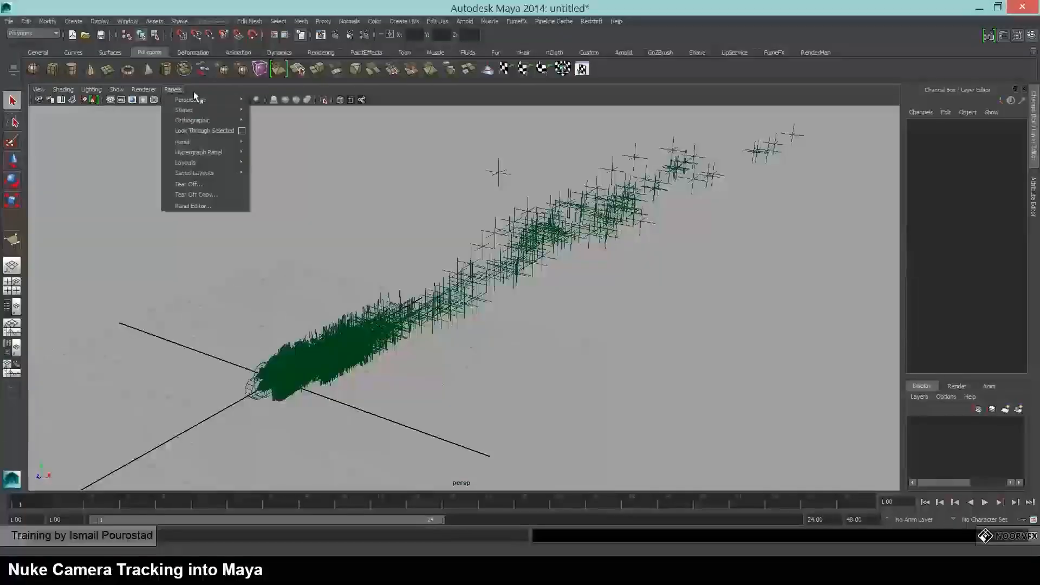
pyautogui.moveTo(201, 100)
pyautogui.click(258, 100)
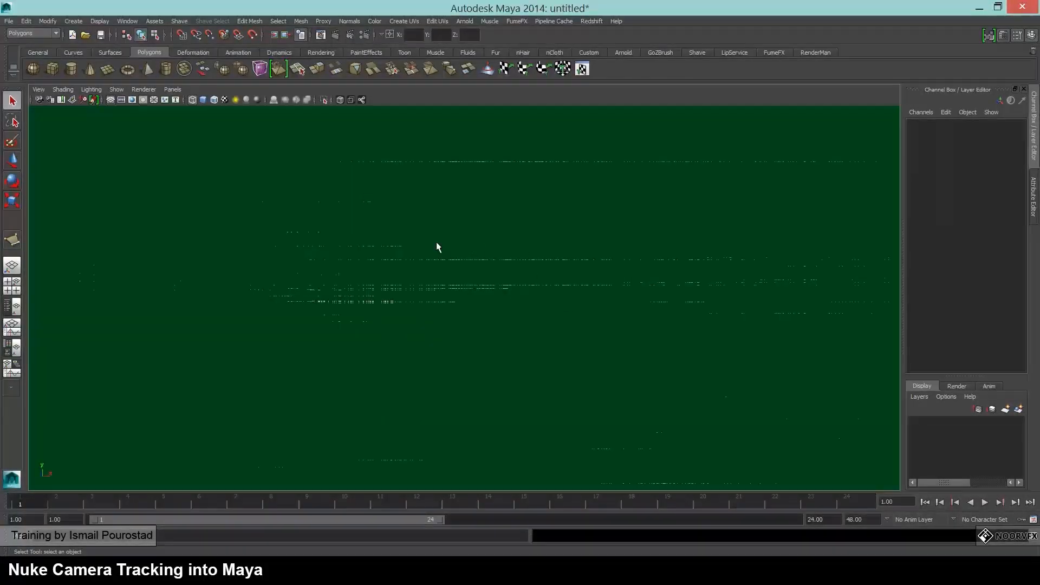
pyautogui.click(172, 90)
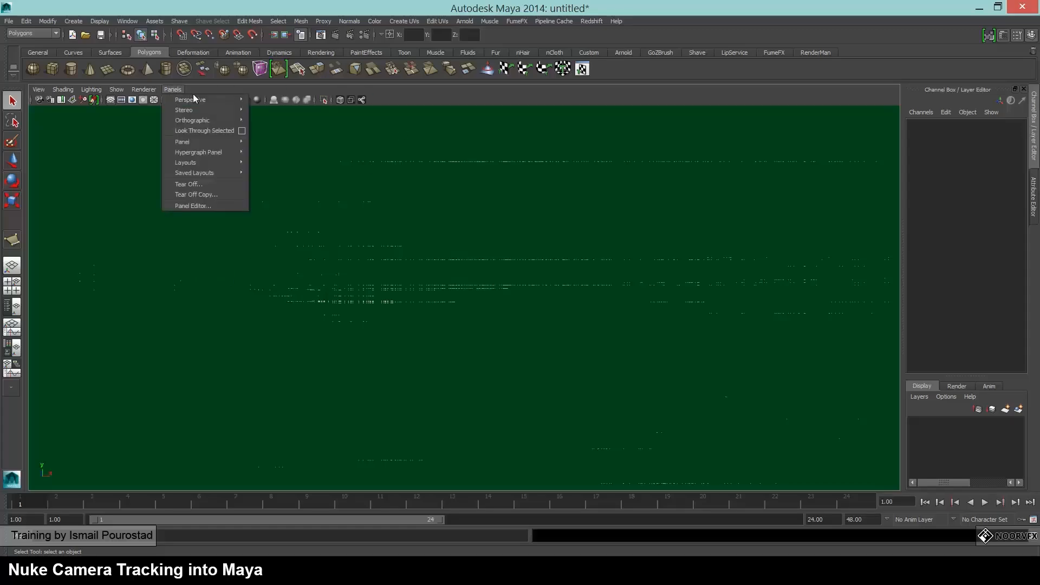
pyautogui.moveTo(216, 100)
pyautogui.click(269, 111)
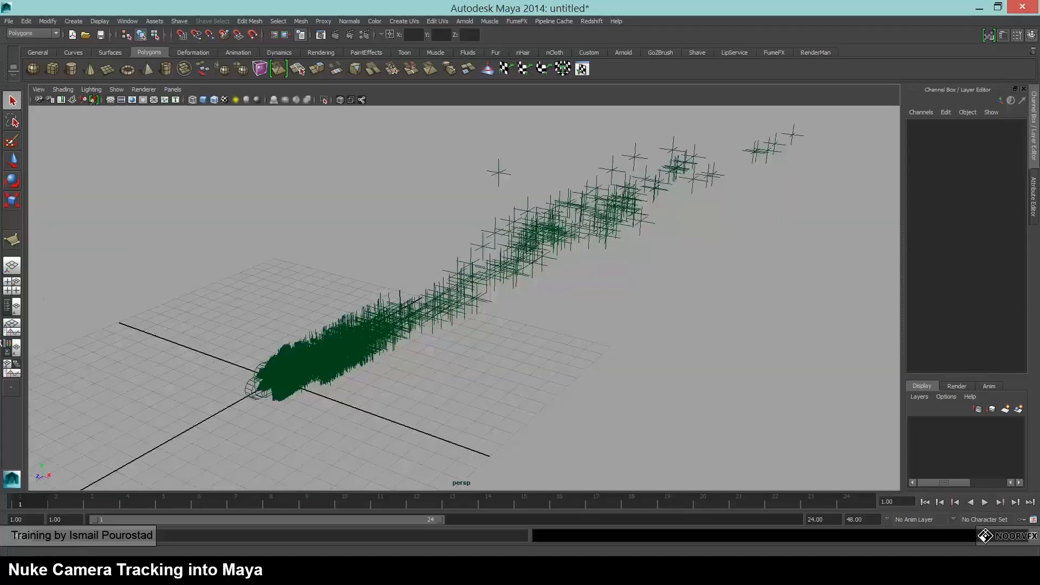
# - Show the Outliner beside the perspective viewport and look through Camera2
pyautogui.click(12, 307)
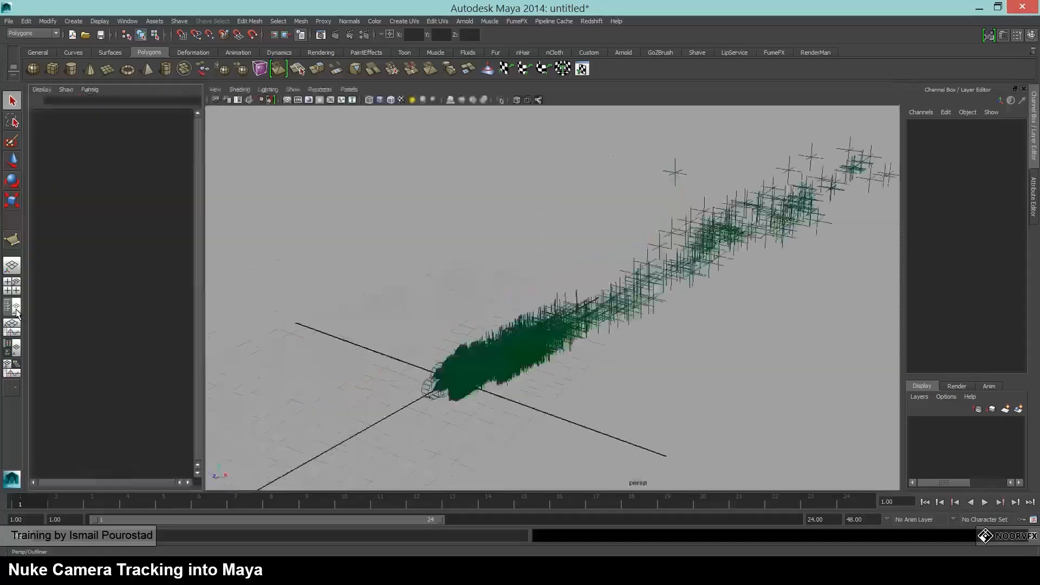
pyautogui.click(349, 89)
pyautogui.moveTo(398, 99)
pyautogui.click(445, 101)
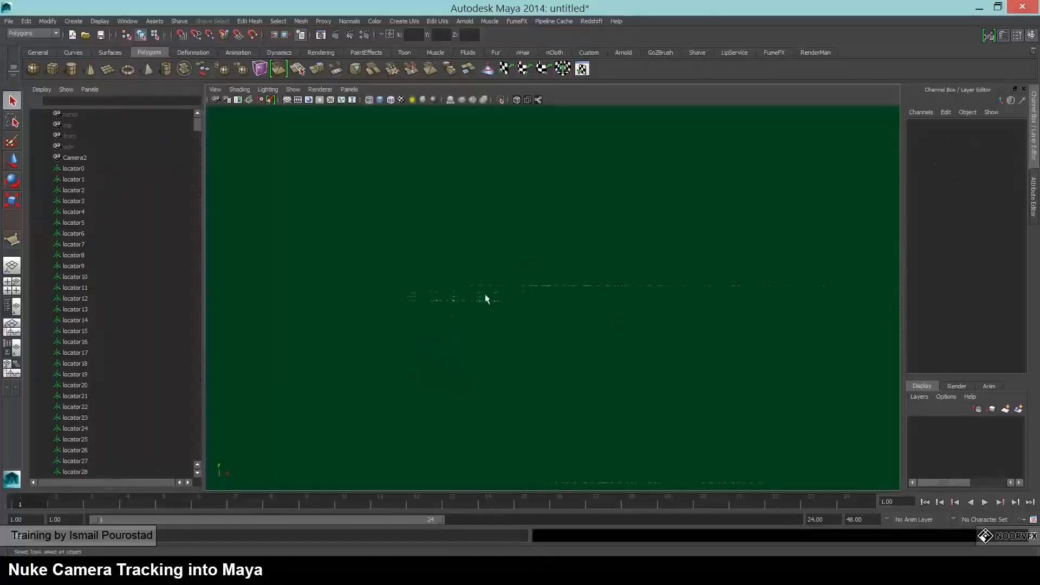
# - Set Scale X, Y and Z to 0.001 for all locators from locator0 to locator7747 and clear the selection
pyautogui.click(77, 169)
pyautogui.moveTo(198, 123); pyautogui.dragTo(208, 471)
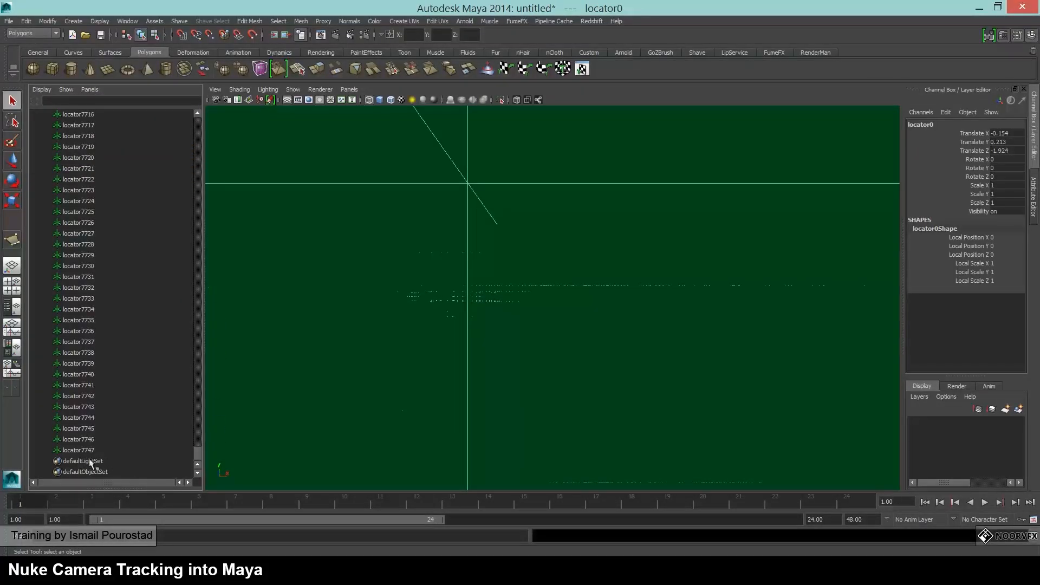
pyautogui.keyDown('shift'); pyautogui.click(79, 449); pyautogui.keyUp('shift')
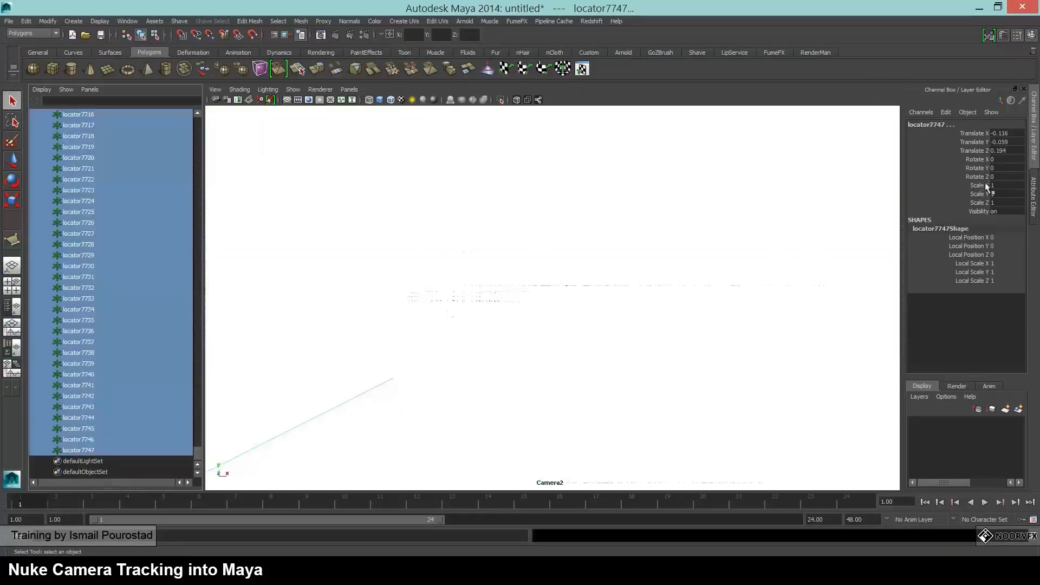
pyautogui.moveTo(1000, 185); pyautogui.dragTo(1002, 202)
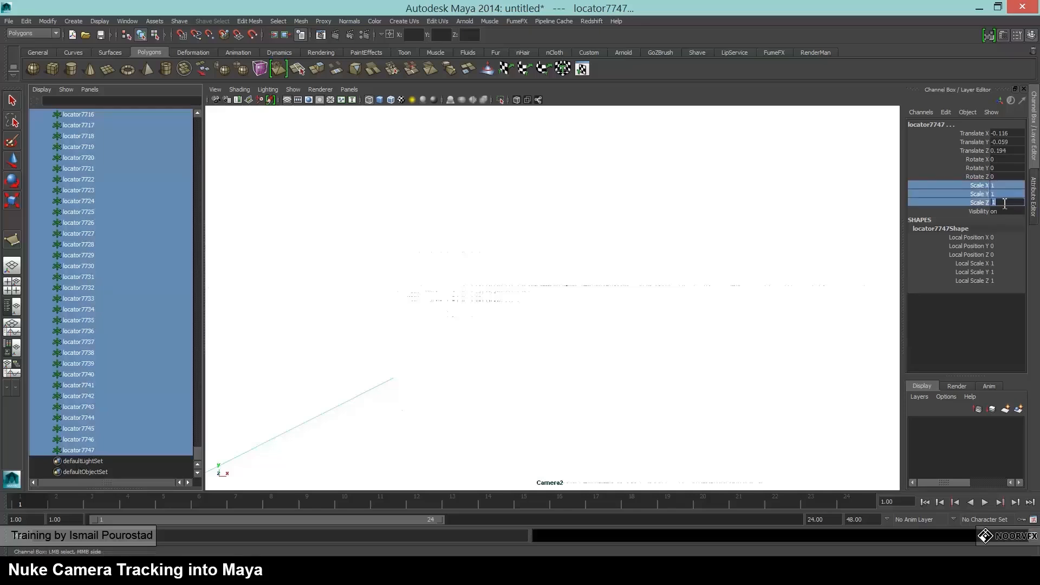
pyautogui.write('0.001')
pyautogui.press('Return')
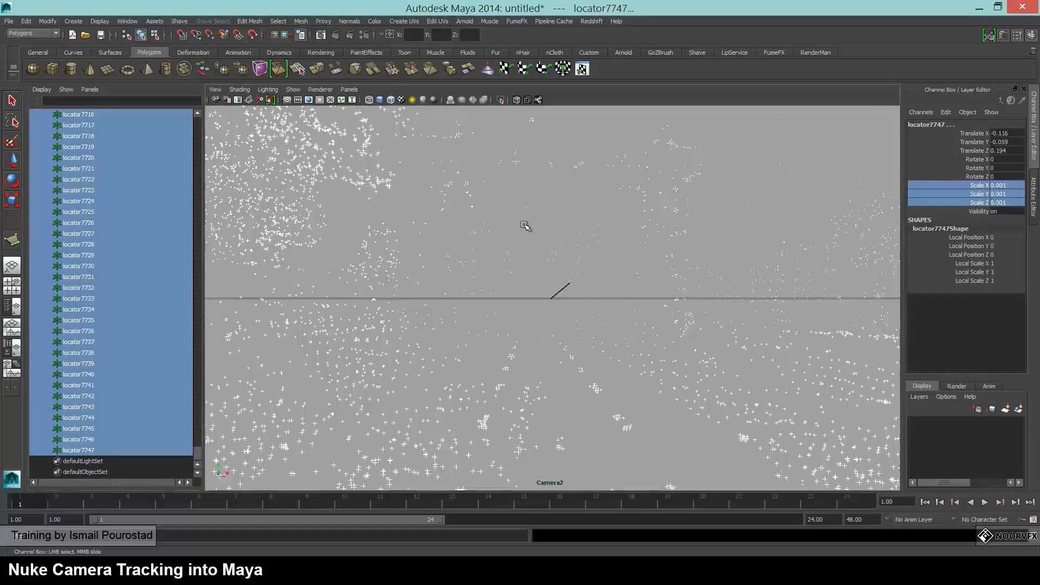
pyautogui.click(525, 225)
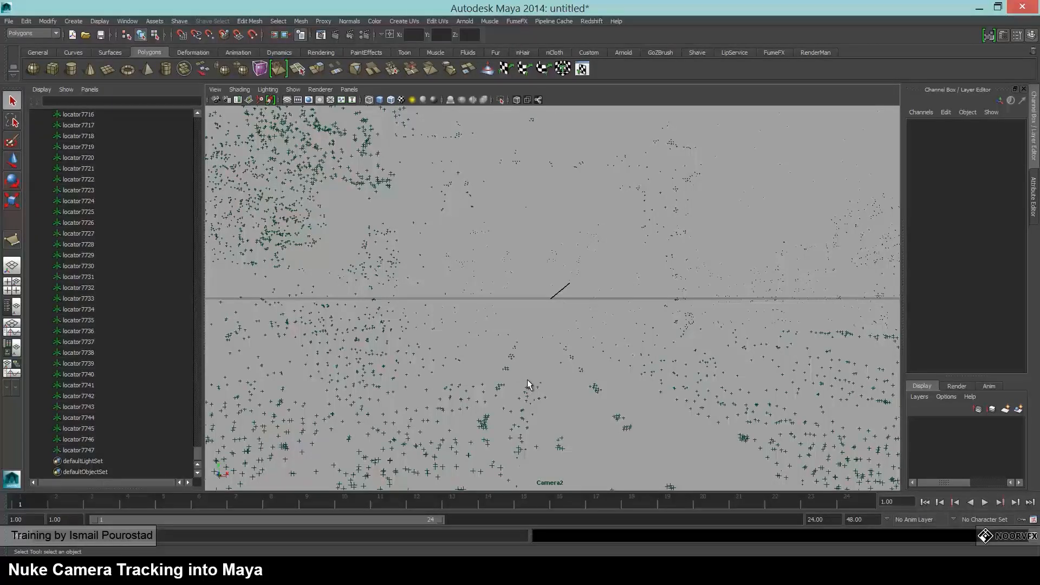
# - Examine the rescaled point cloud and camera from the persp view, then look through Camera2 again
pyautogui.click(342, 88)
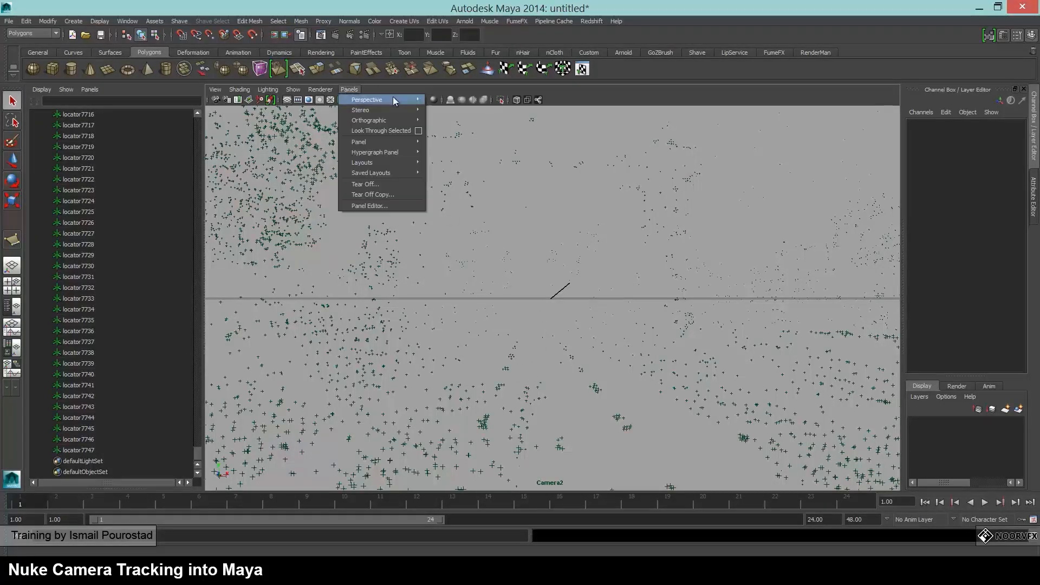
pyautogui.moveTo(392, 100)
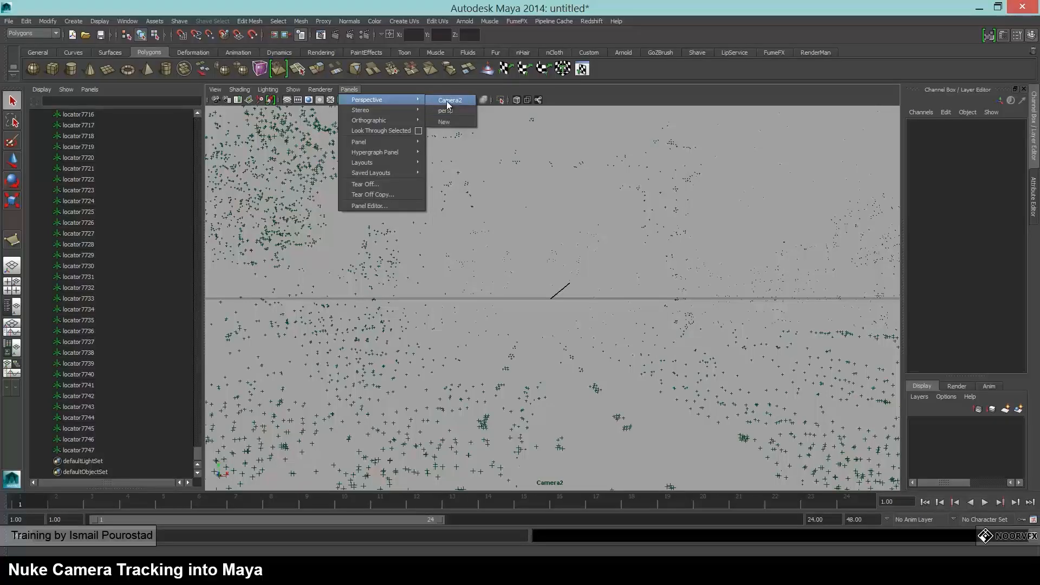
pyautogui.click(444, 111)
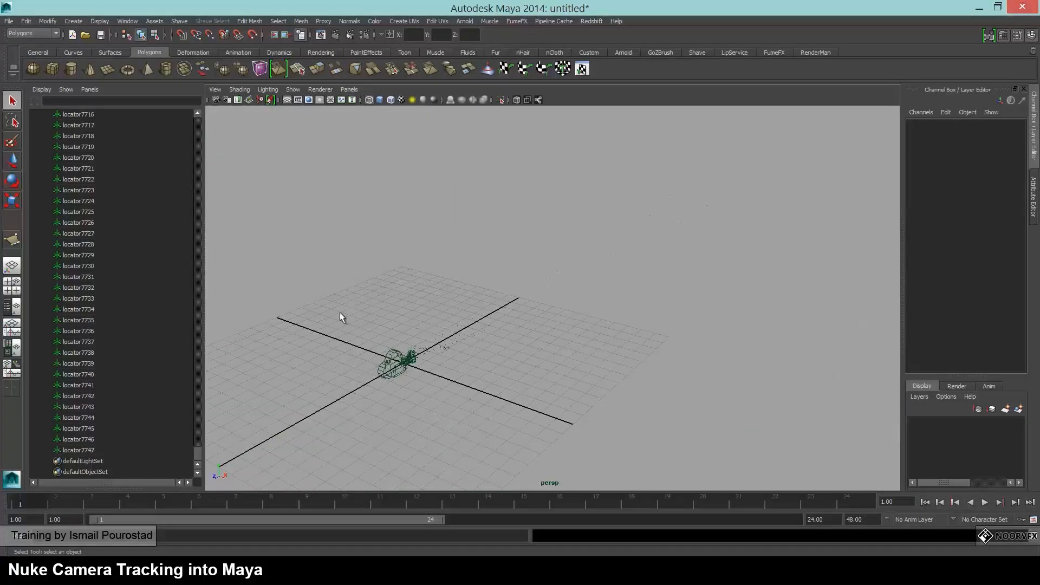
pyautogui.scroll(5, 537, 325)
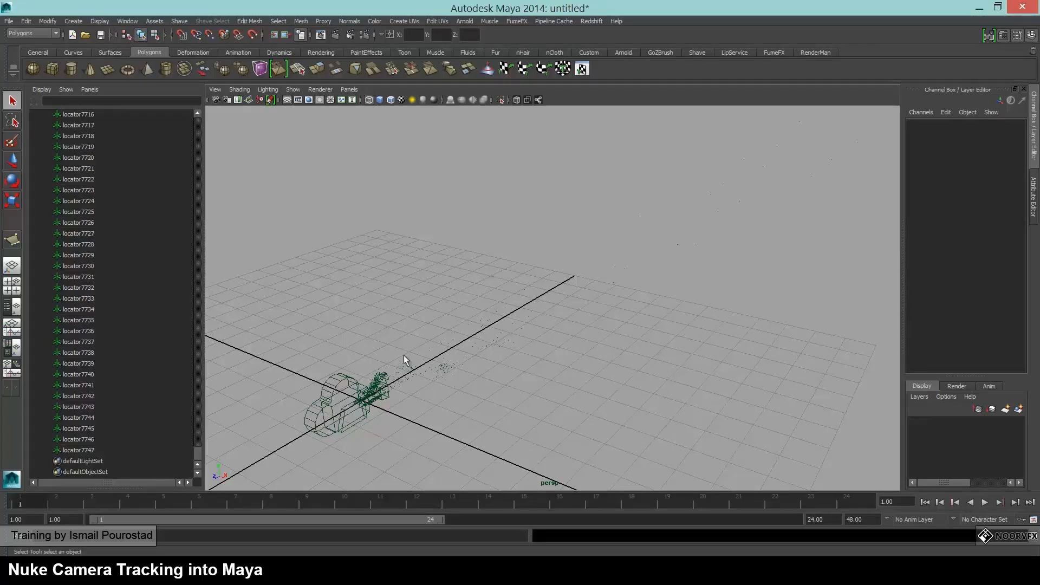
pyautogui.scroll(-3, 416, 301)
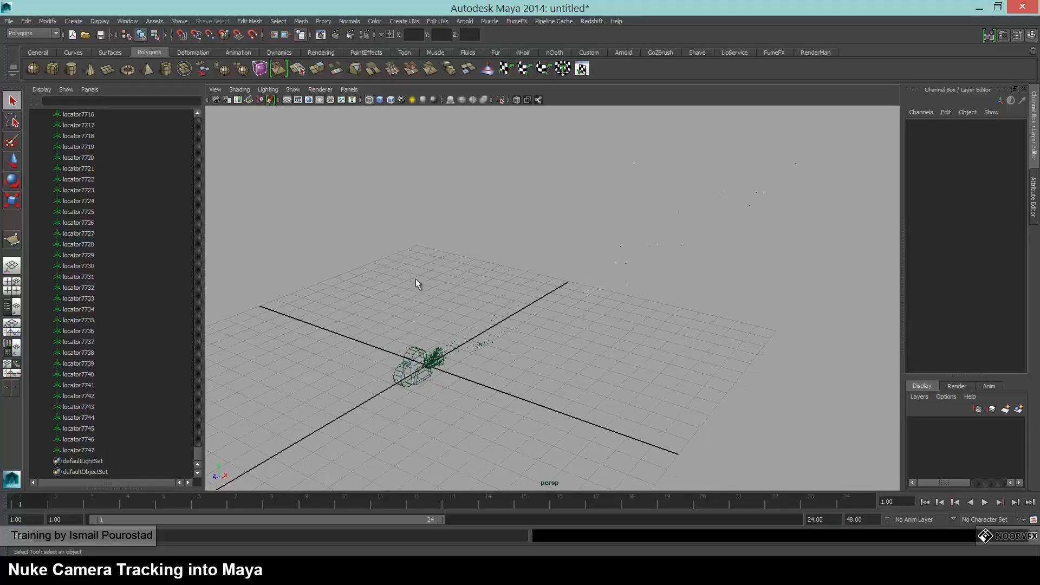
pyautogui.keyDown('alt'); pyautogui.moveTo(415, 280); pyautogui.dragTo(462, 276); pyautogui.keyUp('alt')
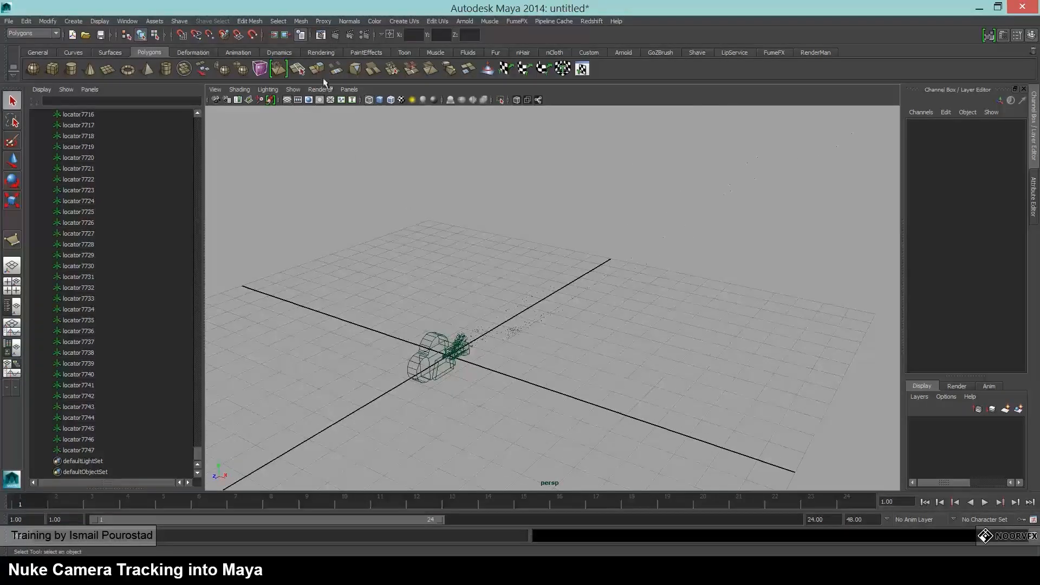
pyautogui.click(348, 89)
pyautogui.moveTo(389, 97)
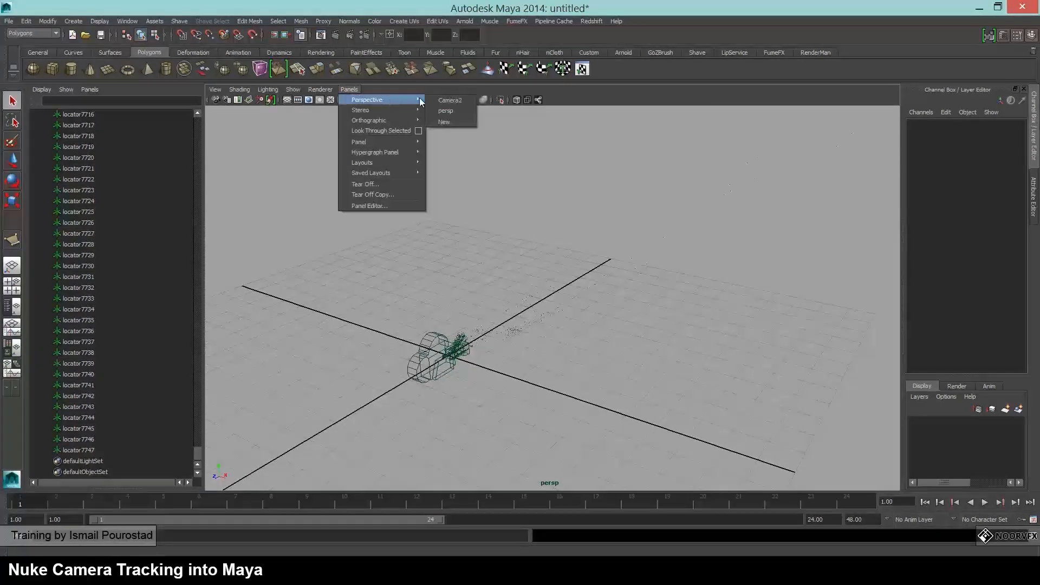
pyautogui.click(450, 101)
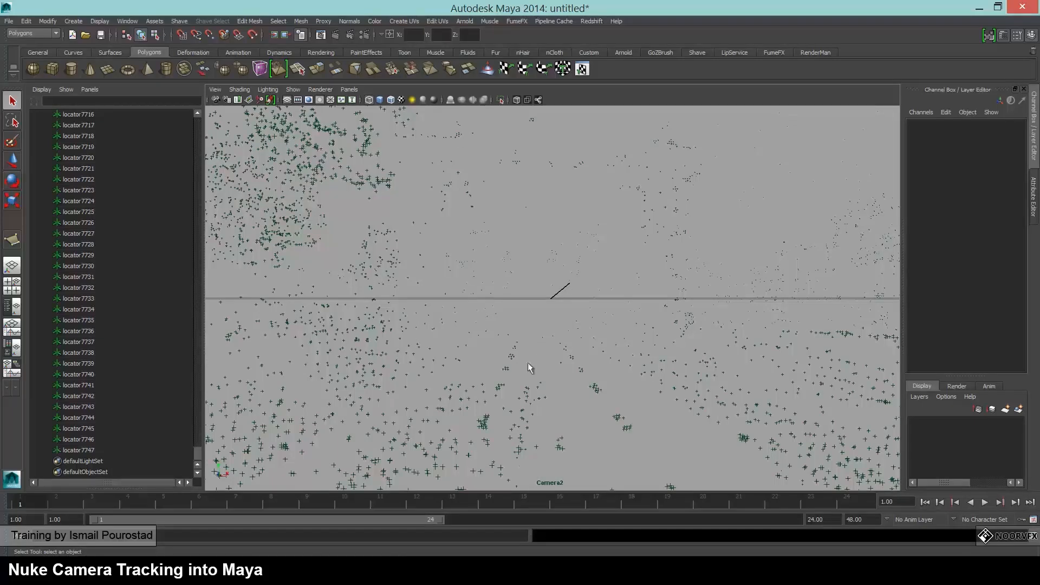
# - Isolate four ground locators forming a quad just below the horizon's centre in the Camera2 view, then clear the selection
pyautogui.click(499, 371)
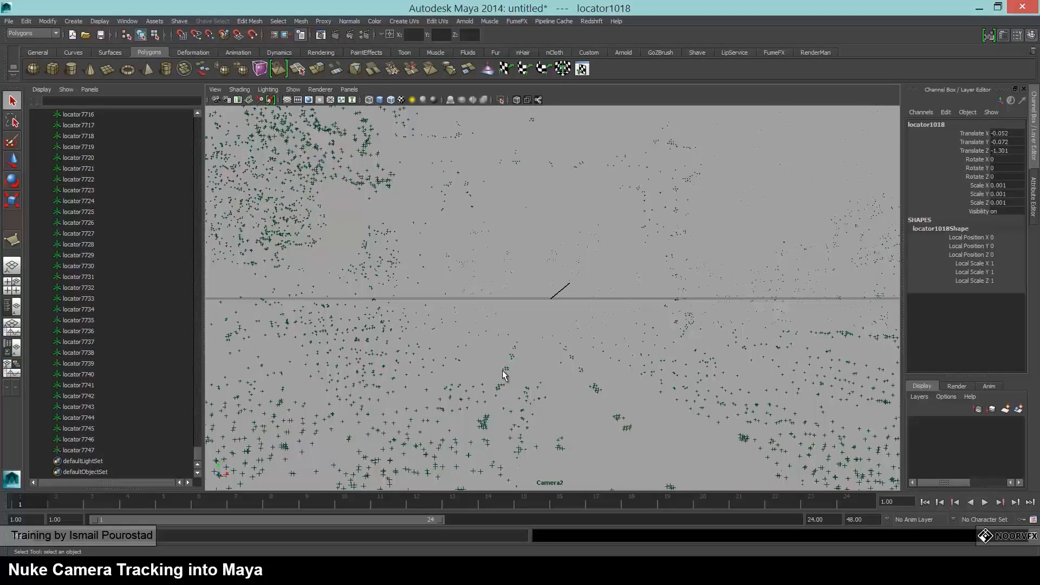
pyautogui.keyDown('shift'); pyautogui.click(505, 370); pyautogui.keyUp('shift')
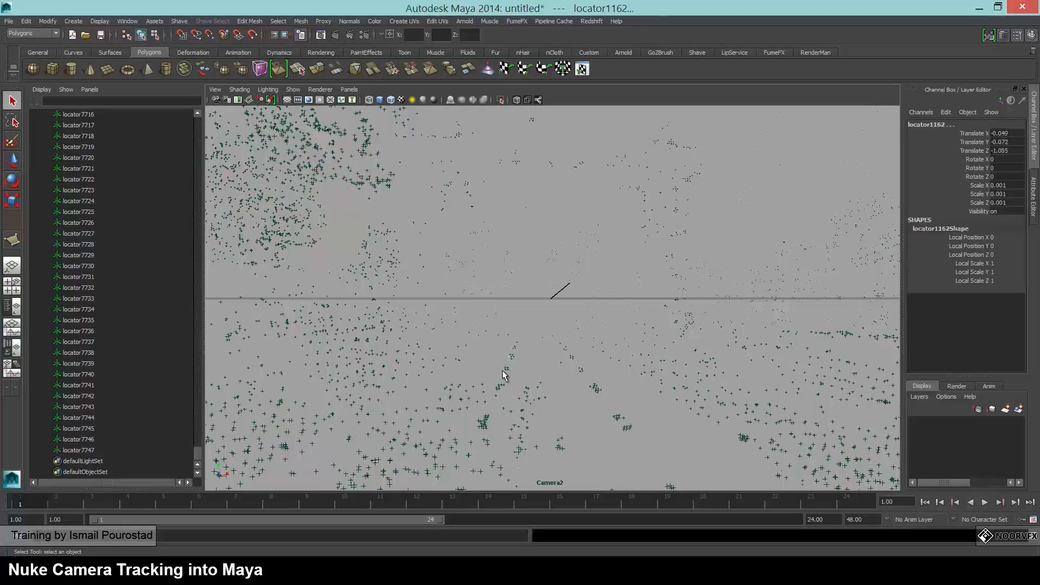
pyautogui.click(581, 369)
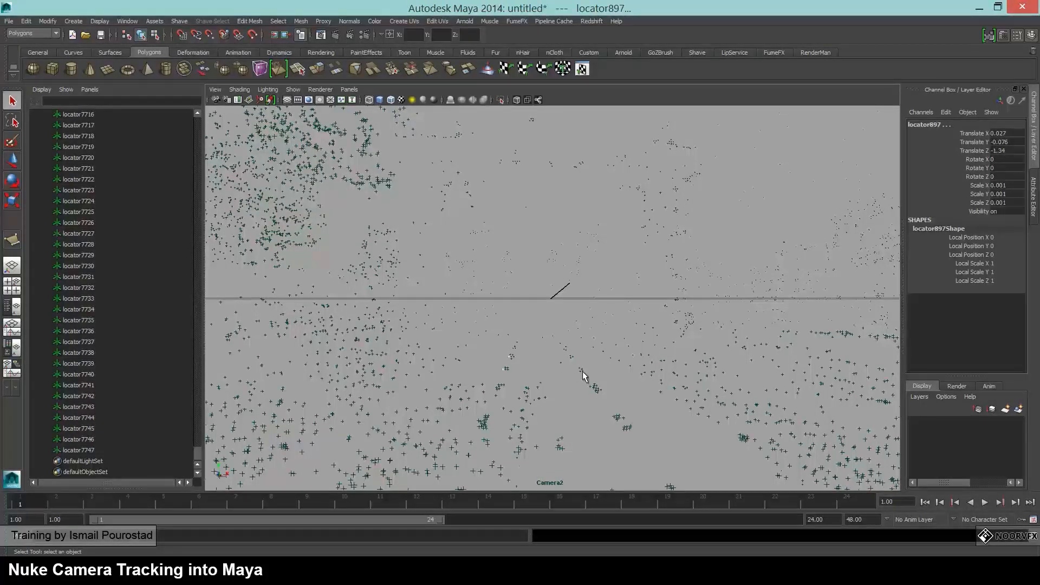
pyautogui.click(583, 371)
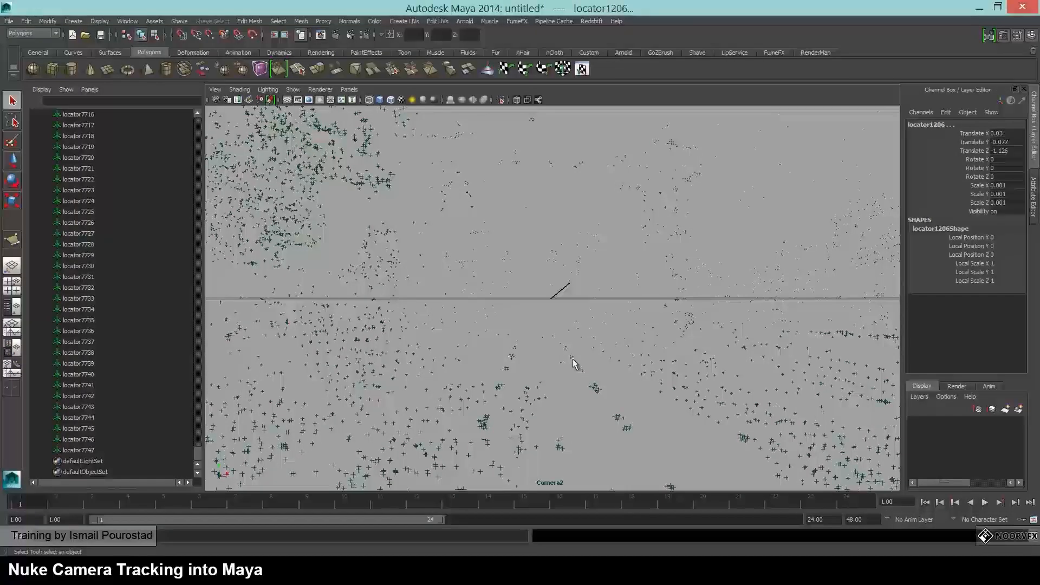
pyautogui.click(573, 357)
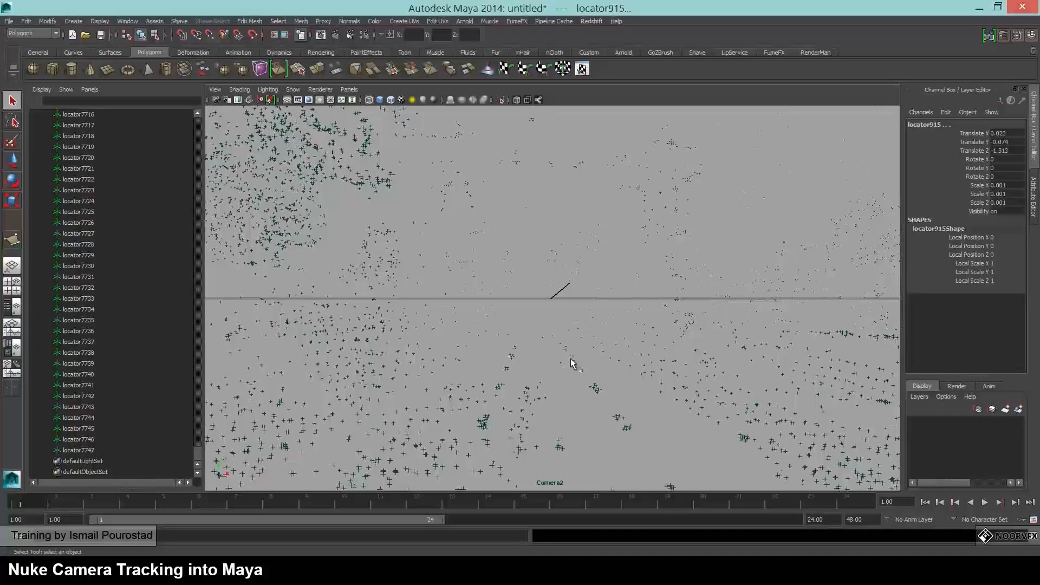
pyautogui.click(574, 362)
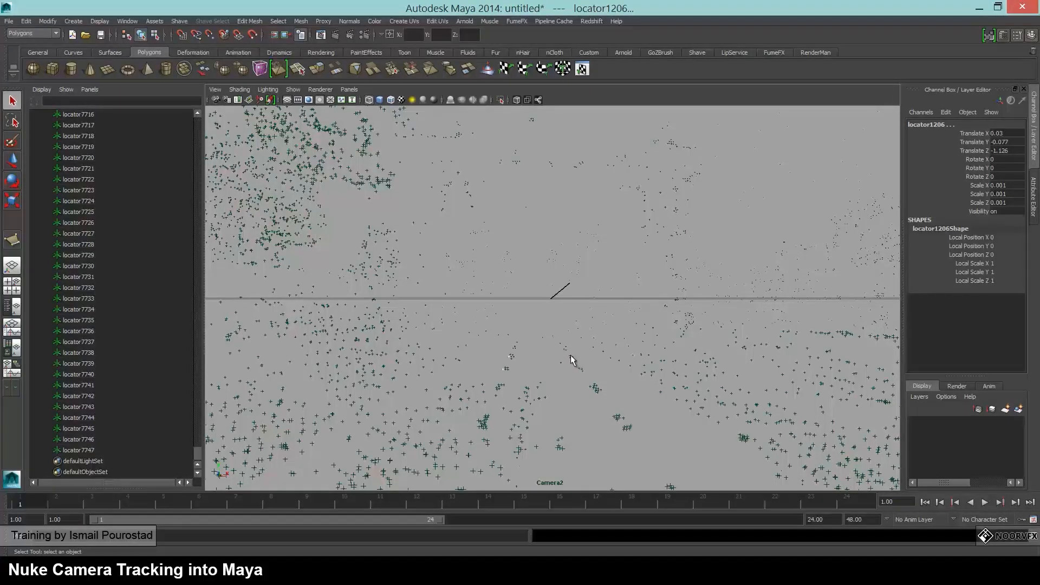
pyautogui.click(580, 355)
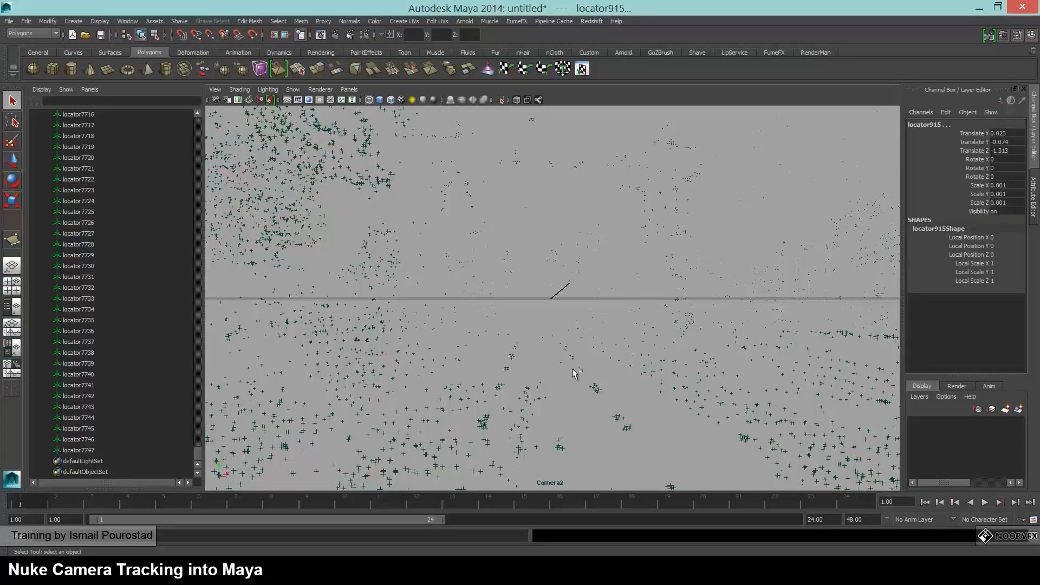
pyautogui.click(574, 364)
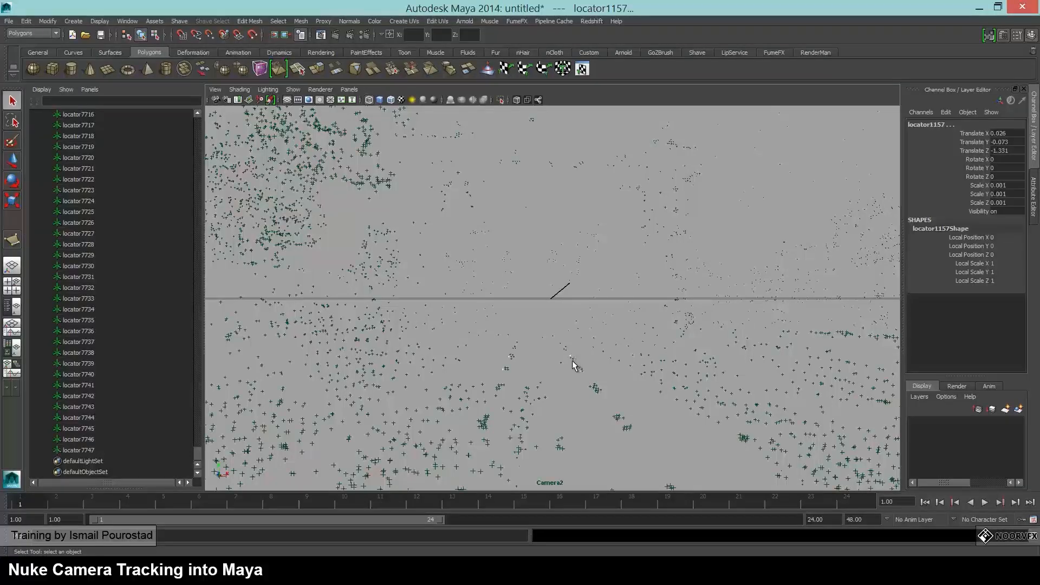
pyautogui.click(539, 373)
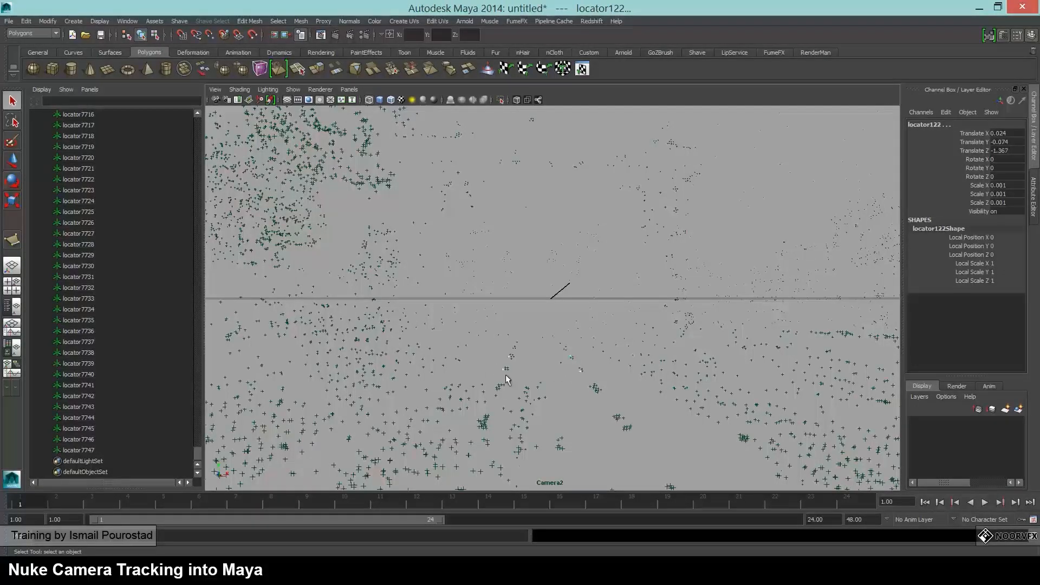
pyautogui.click(290, 90)
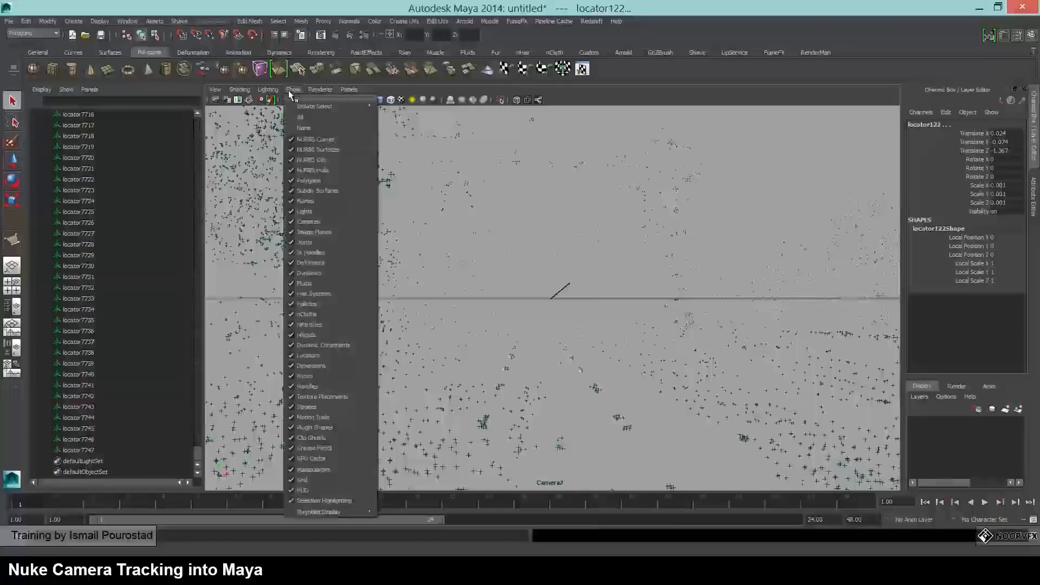
pyautogui.moveTo(306, 108)
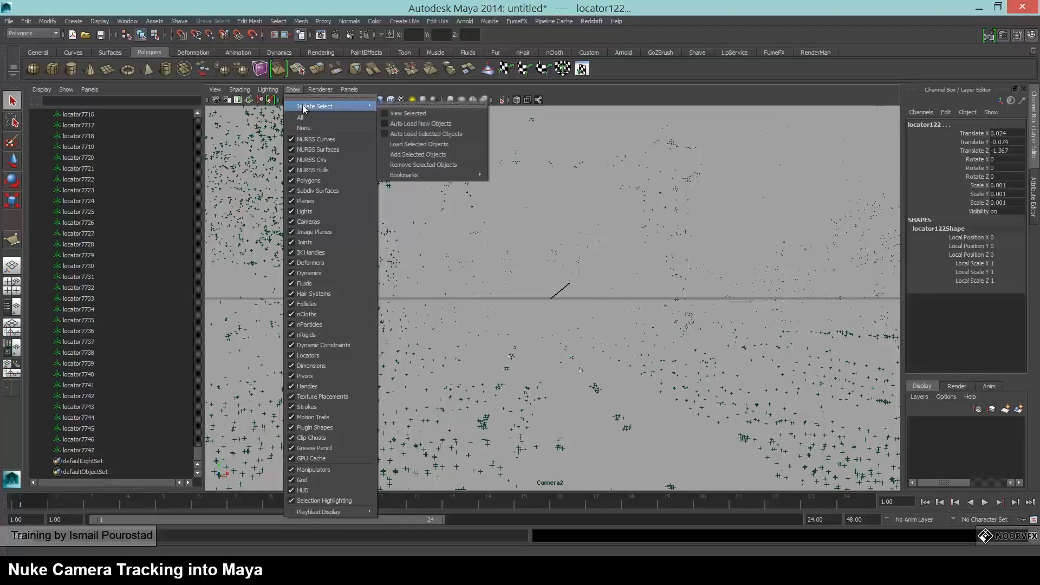
pyautogui.click(388, 113)
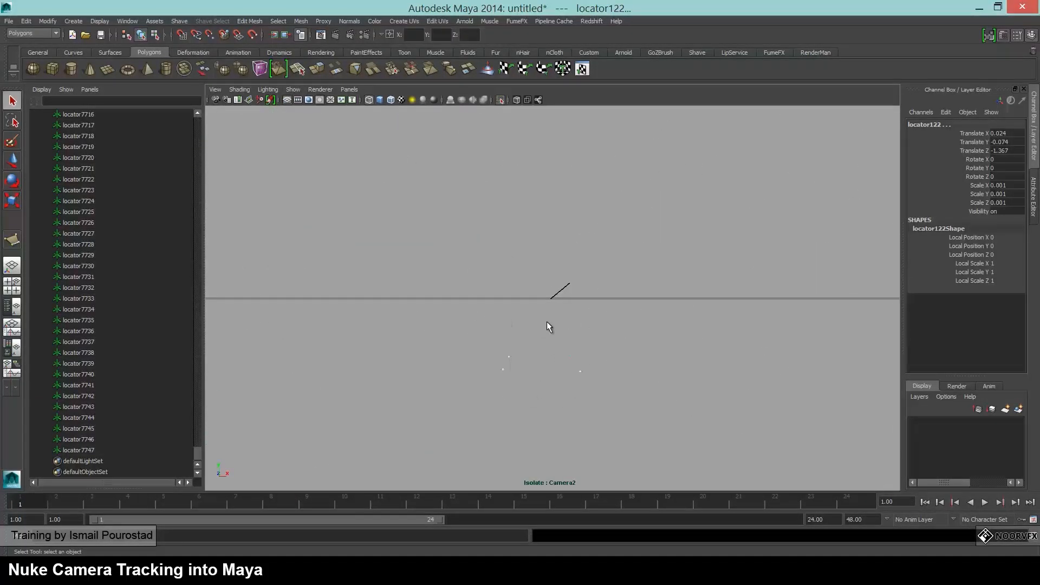
pyautogui.click(503, 315)
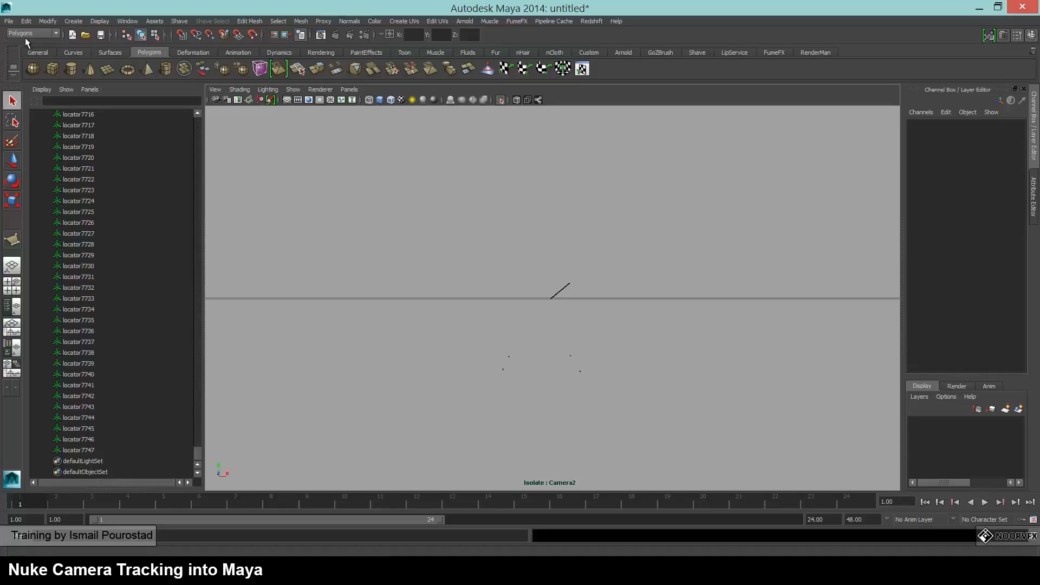
# - Create a four-sided polygon with the Create Polygon Tool, snapping its corners to the four isolated locators
pyautogui.click(278, 21)
pyautogui.moveTo(300, 22)
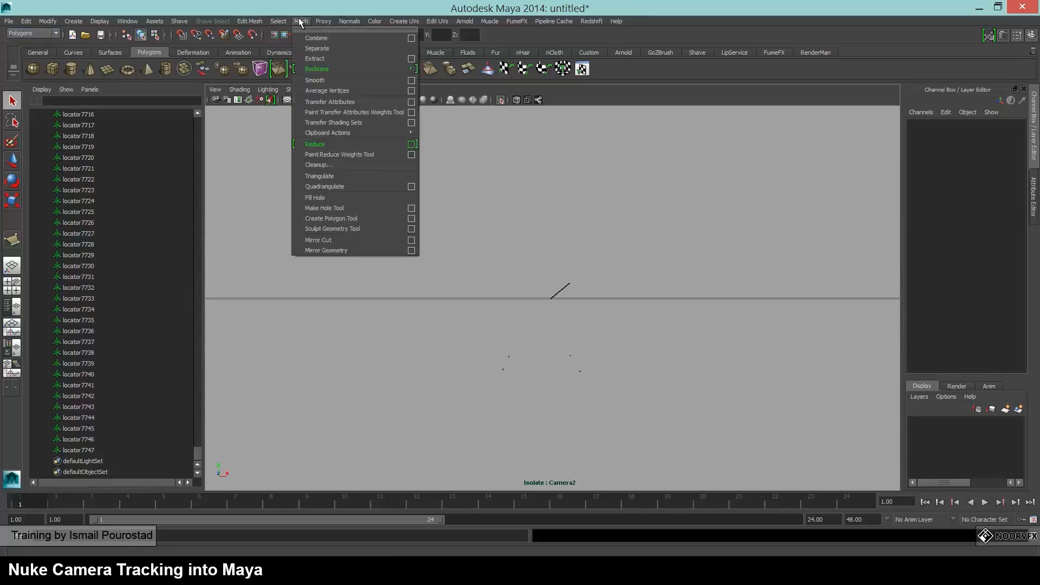
pyautogui.click(319, 220)
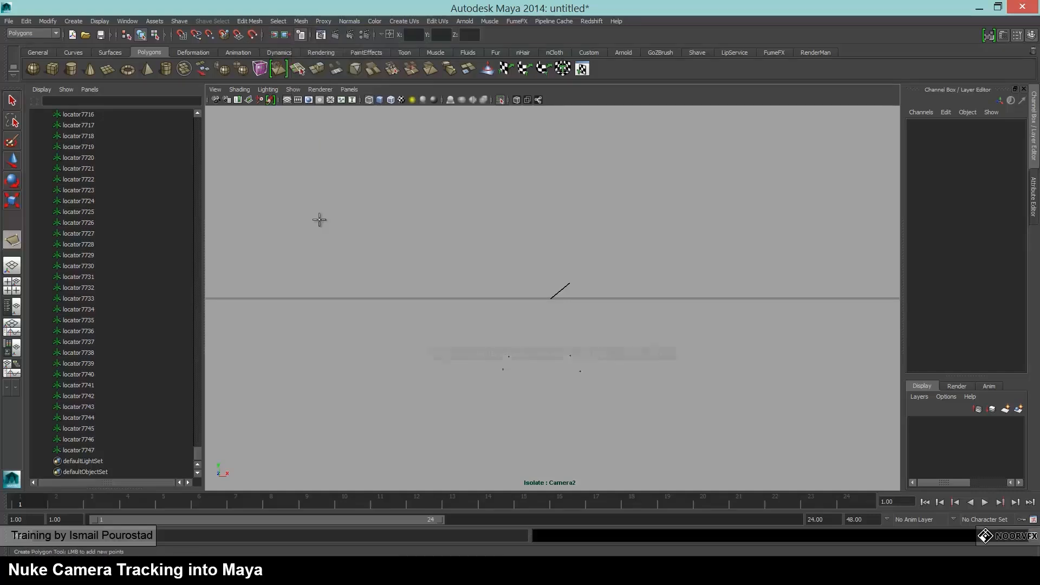
pyautogui.click(208, 36)
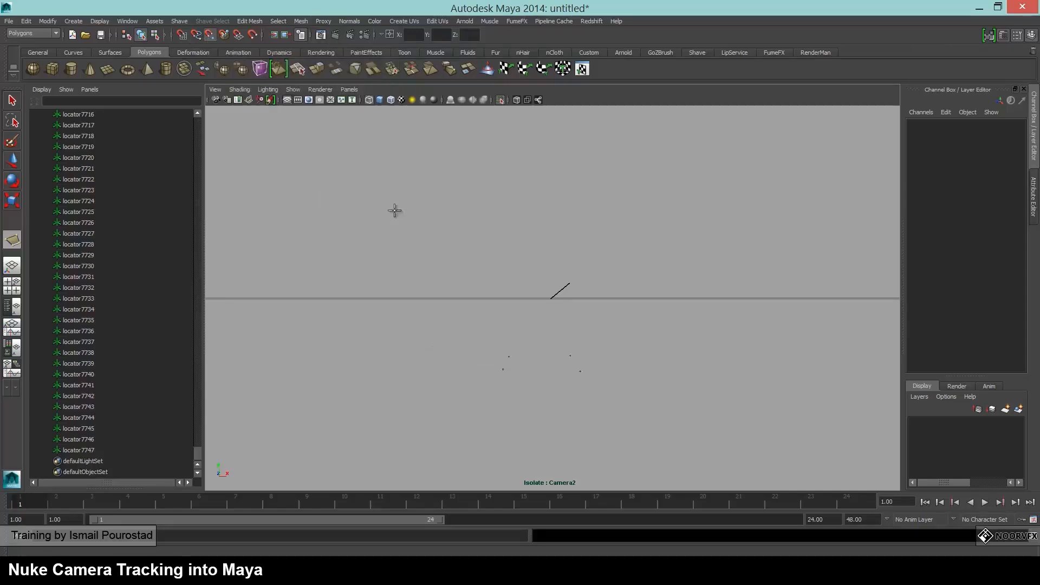
pyautogui.click(509, 356)
pyautogui.click(571, 356)
pyautogui.click(580, 371)
pyautogui.click(502, 369)
pyautogui.press('Return')
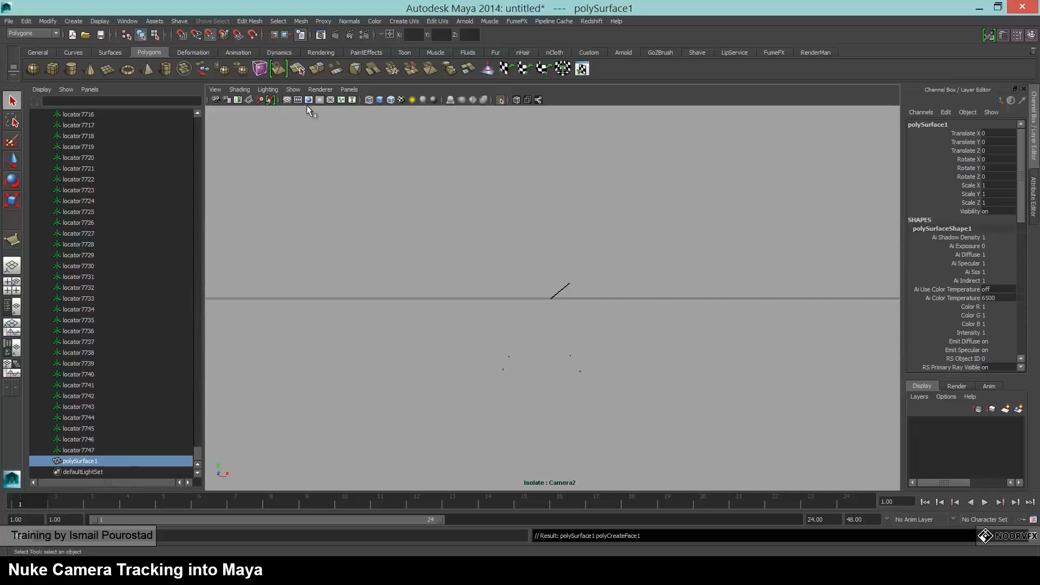
# - Turn off the isolated display in the Camera2 view to show the whole scene
pyautogui.click(292, 89)
pyautogui.moveTo(313, 105)
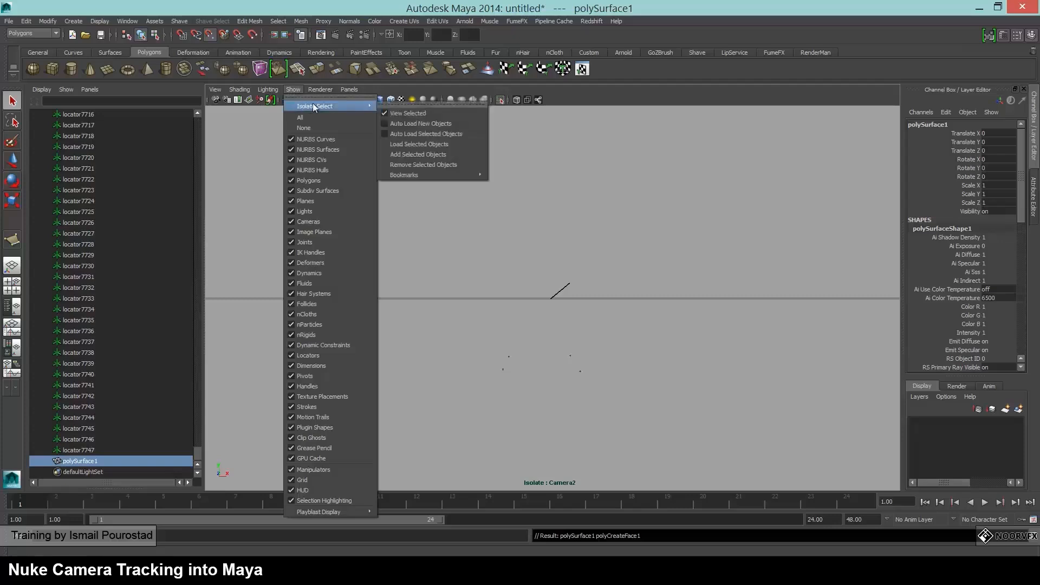
pyautogui.click(392, 114)
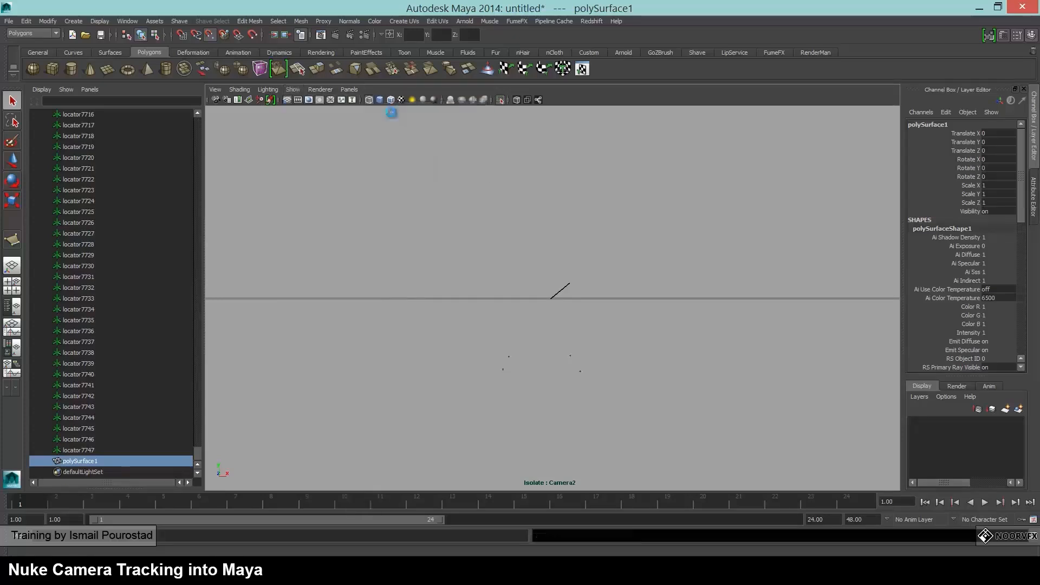
# - Rename the new ground polygon as zamin and center its pivot on the geometry
pyautogui.doubleClick(83, 462)
pyautogui.write('Z')
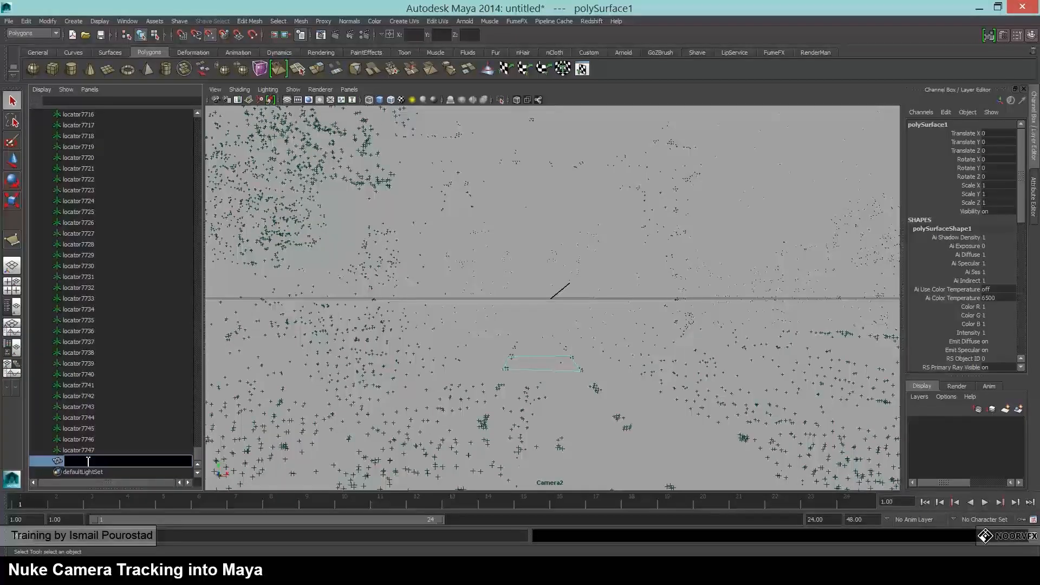
pyautogui.write('zamin')
pyautogui.press('Return')
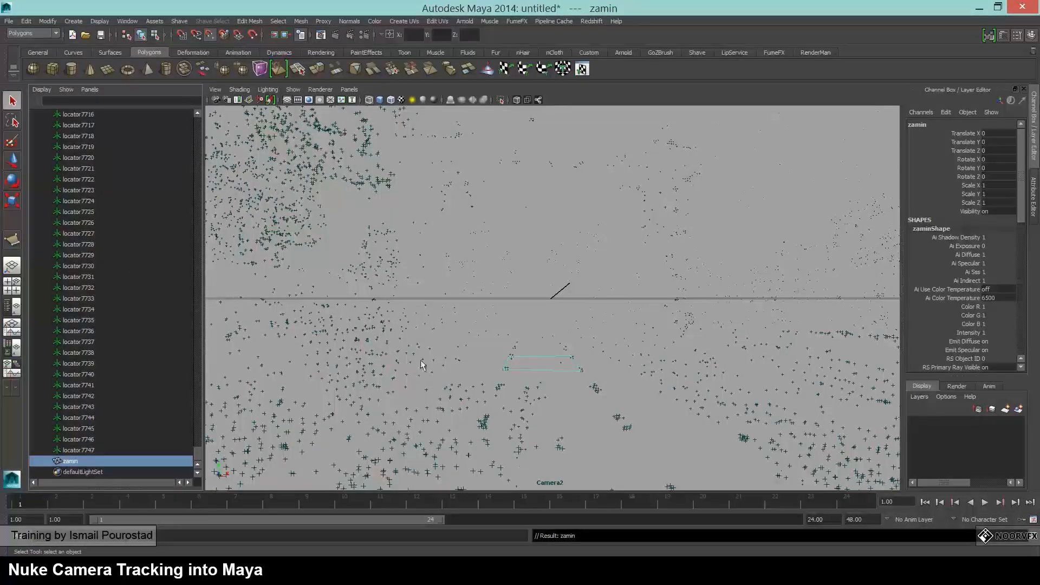
pyautogui.click(45, 22)
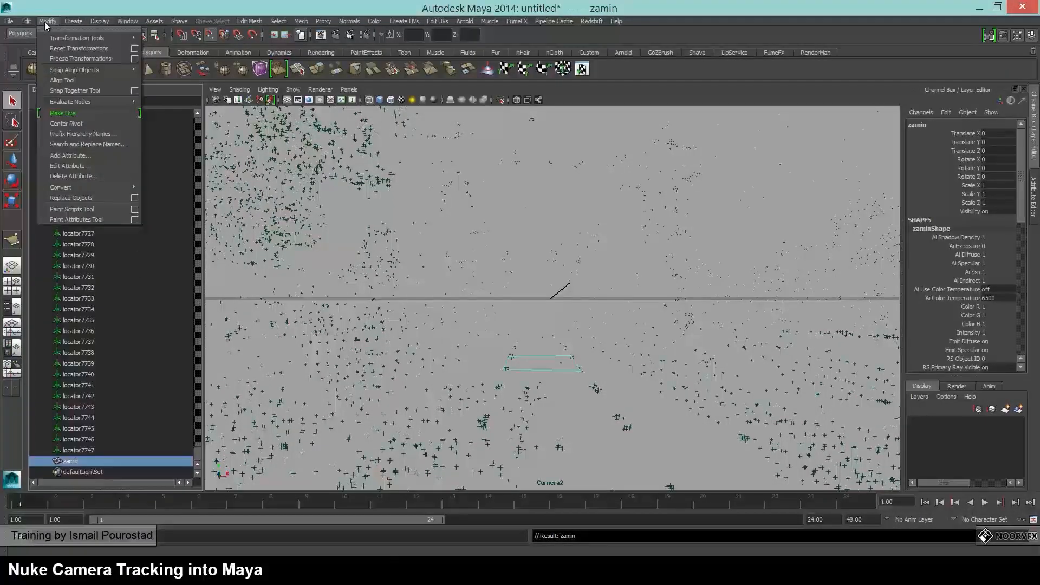
pyautogui.click(70, 123)
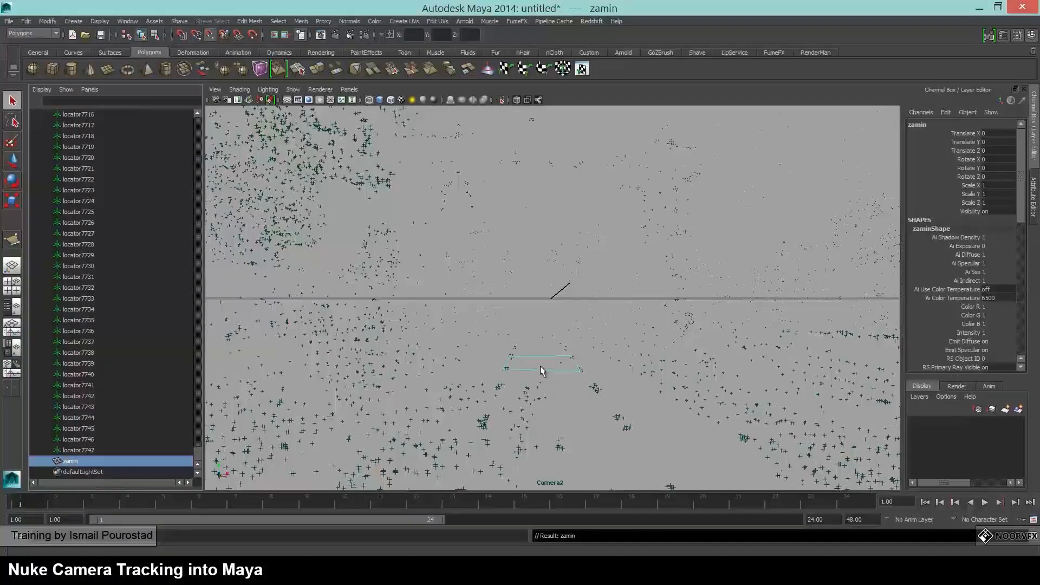
pyautogui.press('w')
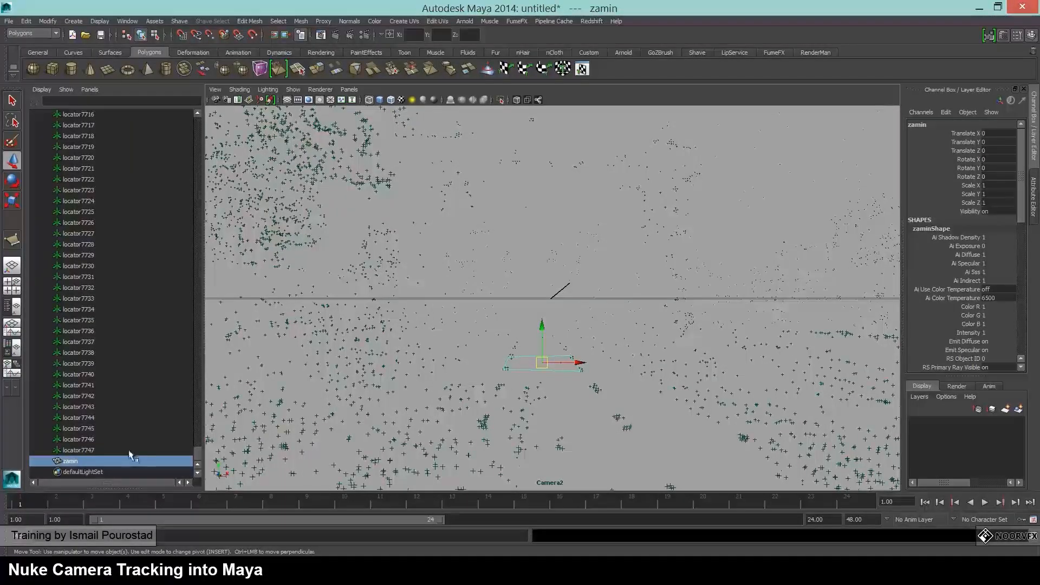
# - Select Camera2 and all the locators, add zamin as the last selected object, and parent them all under zamin
pyautogui.scroll(15, 182, 280)
pyautogui.moveTo(182, 279); pyautogui.dragTo(191, 118)
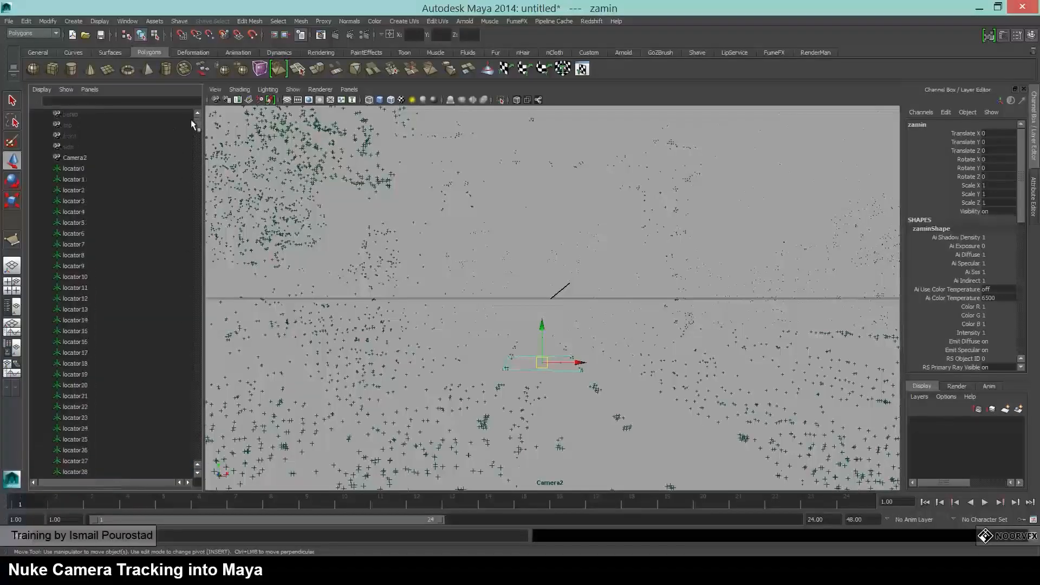
pyautogui.click(85, 159)
pyautogui.moveTo(197, 127); pyautogui.dragTo(198, 465)
pyautogui.keyDown('shift'); pyautogui.click(79, 439); pyautogui.keyUp('shift')
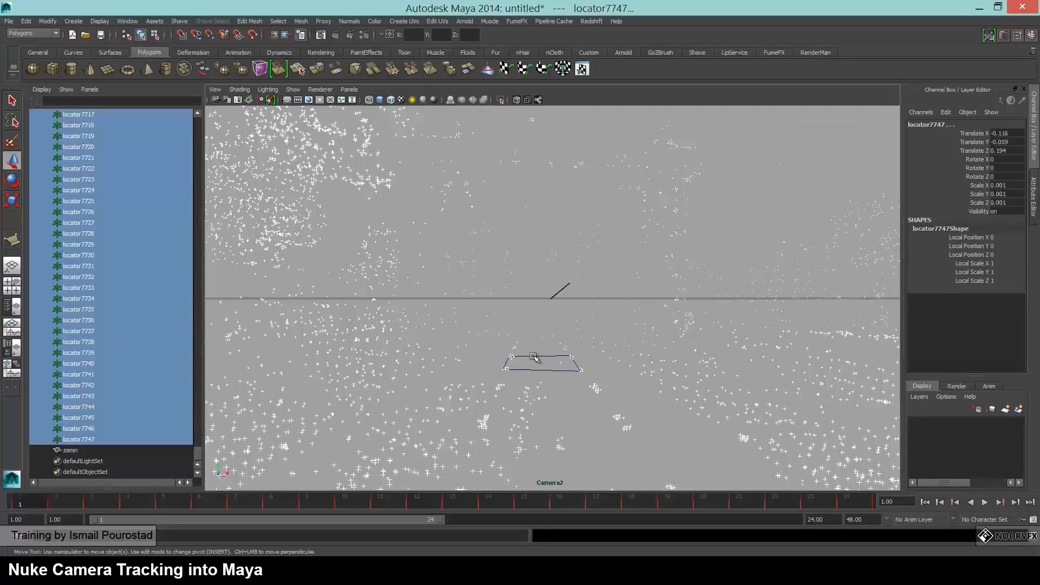
pyautogui.keyDown('shift'); pyautogui.click(533, 357); pyautogui.keyUp('shift')
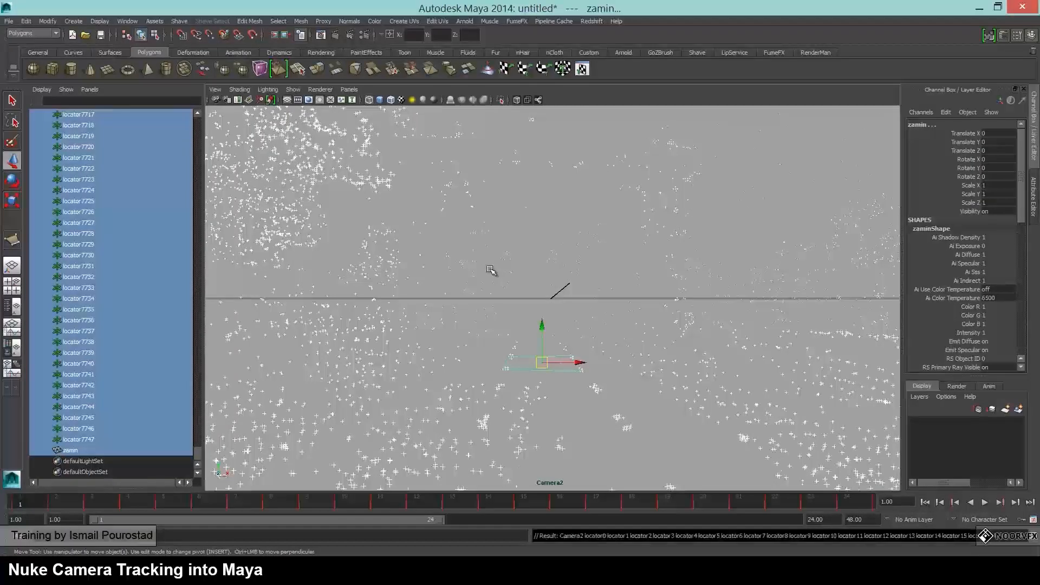
pyautogui.press('p')
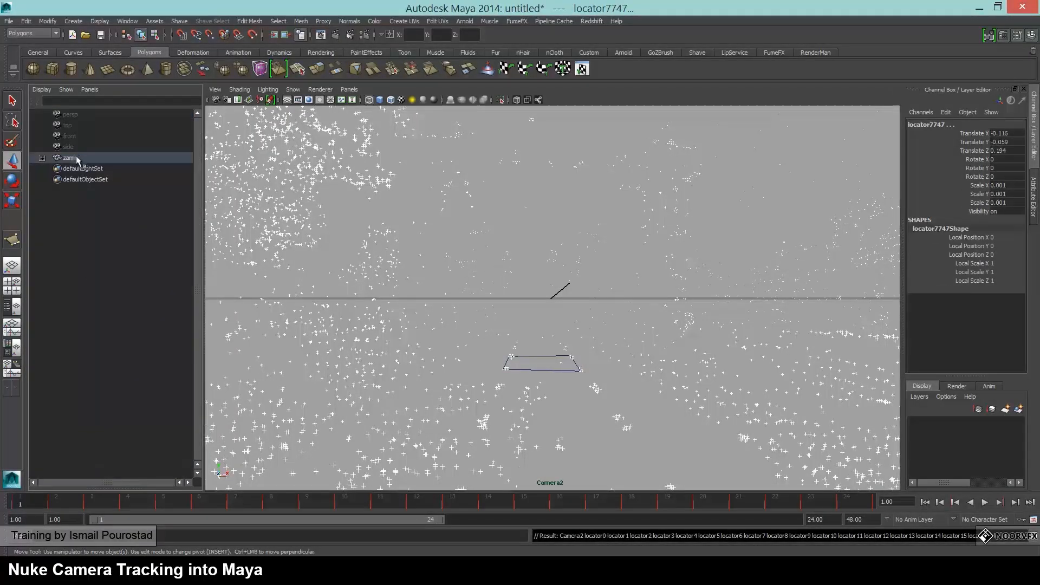
# - With zamin selected, switch to the four-view layout, look through Camera2 in the persp view, and maximize that view
pyautogui.click(532, 353)
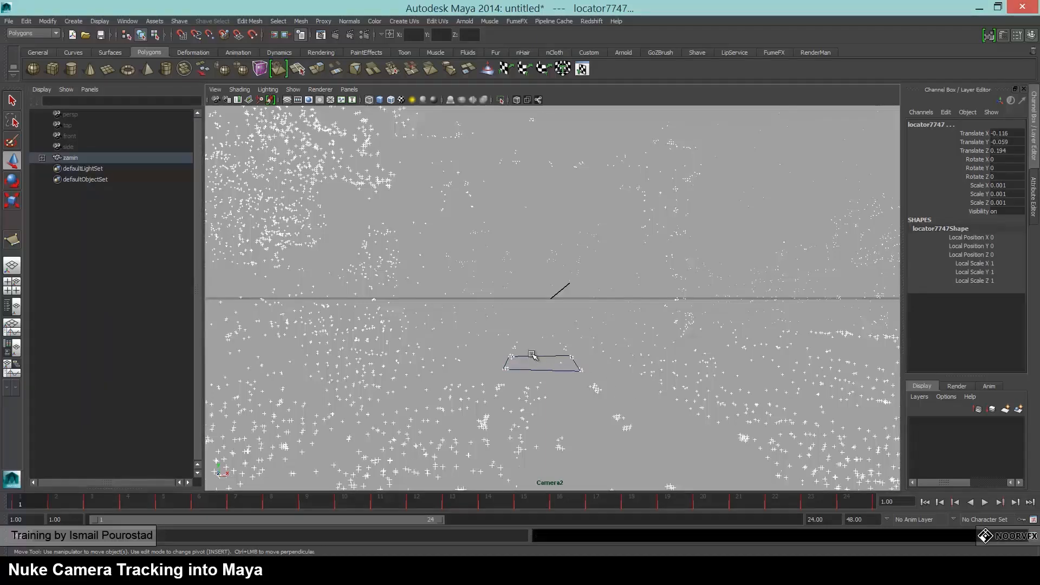
pyautogui.click(531, 355)
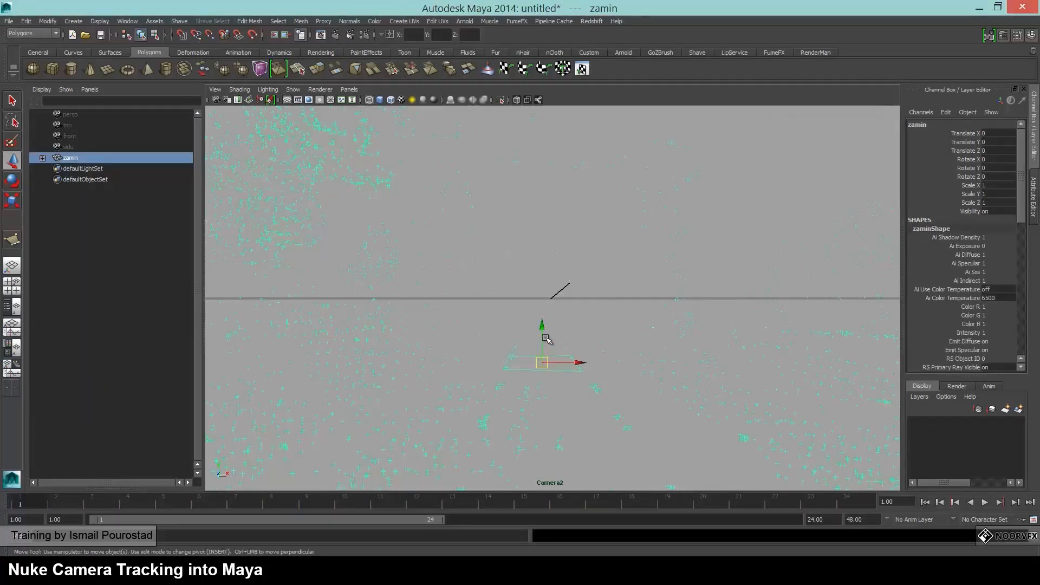
pyautogui.click(545, 337)
pyautogui.press('space')
pyautogui.press('space')
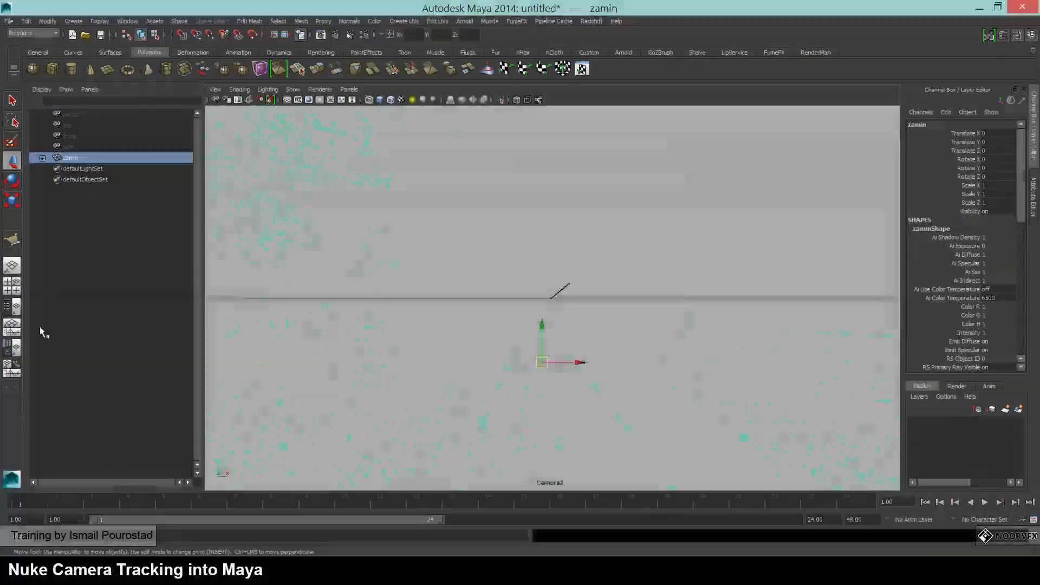
pyautogui.click(13, 288)
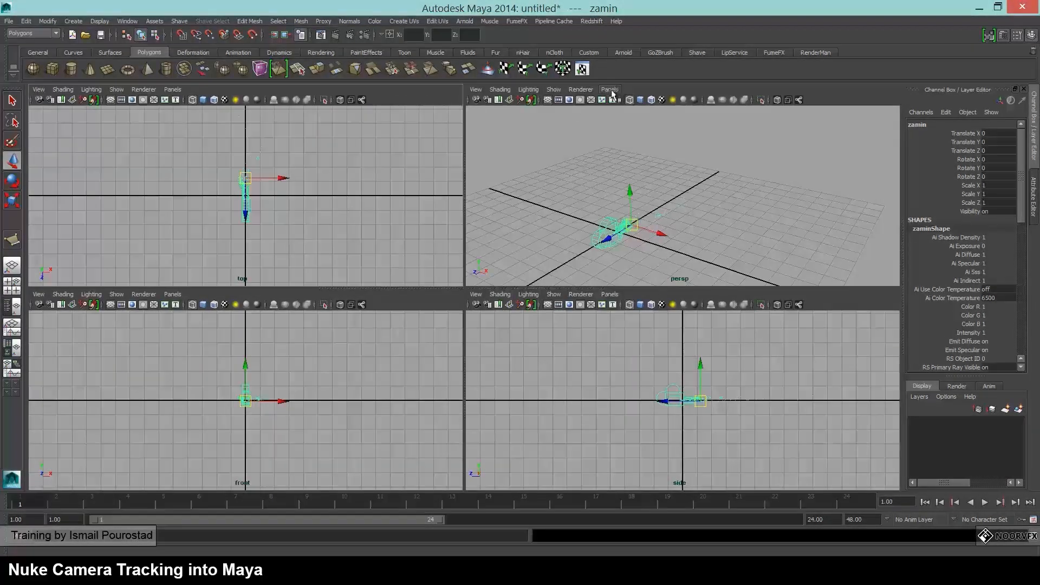
pyautogui.click(609, 89)
pyautogui.moveTo(639, 99)
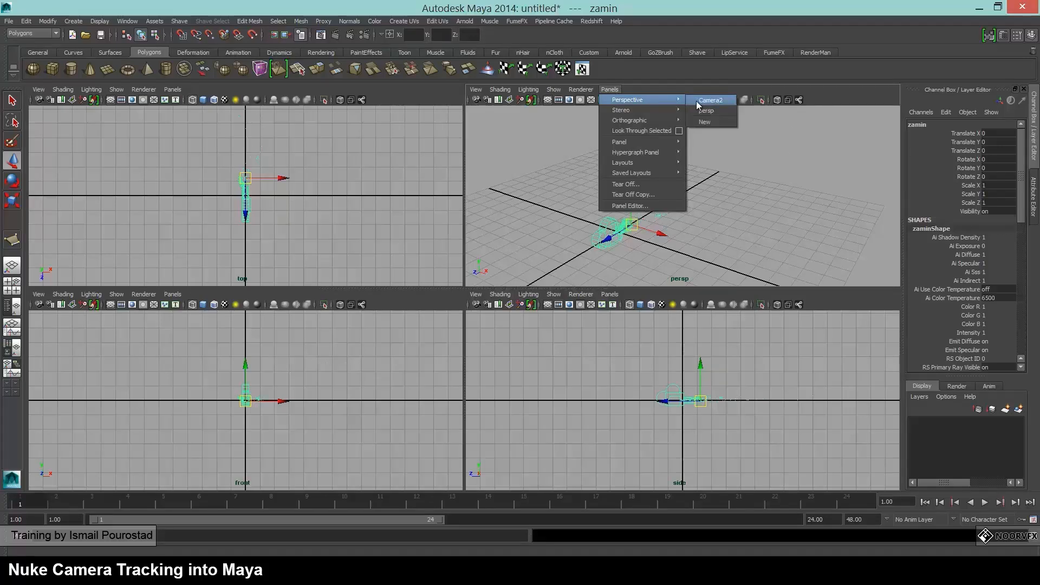
pyautogui.click(699, 101)
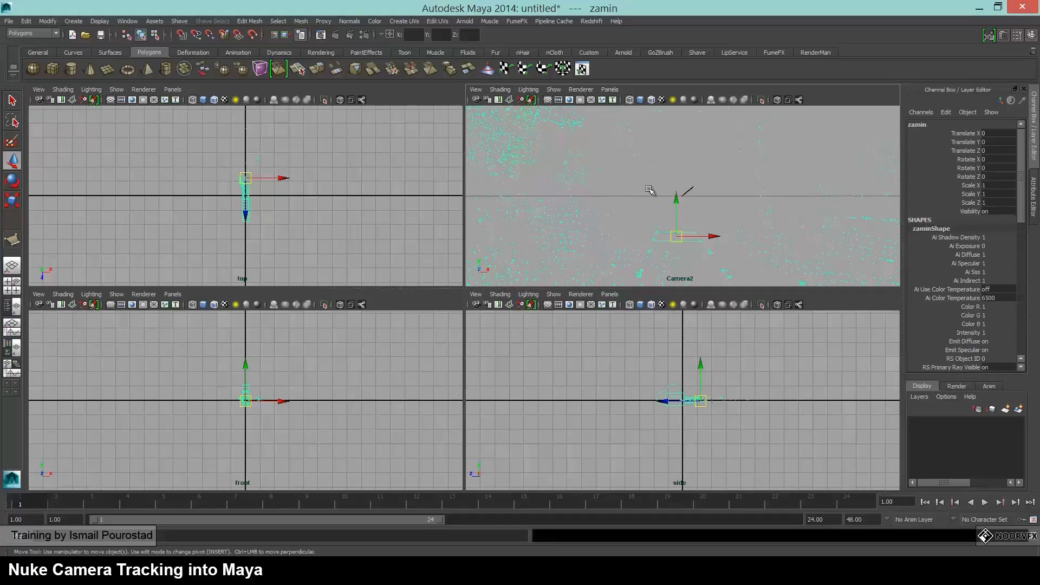
pyautogui.press('space')
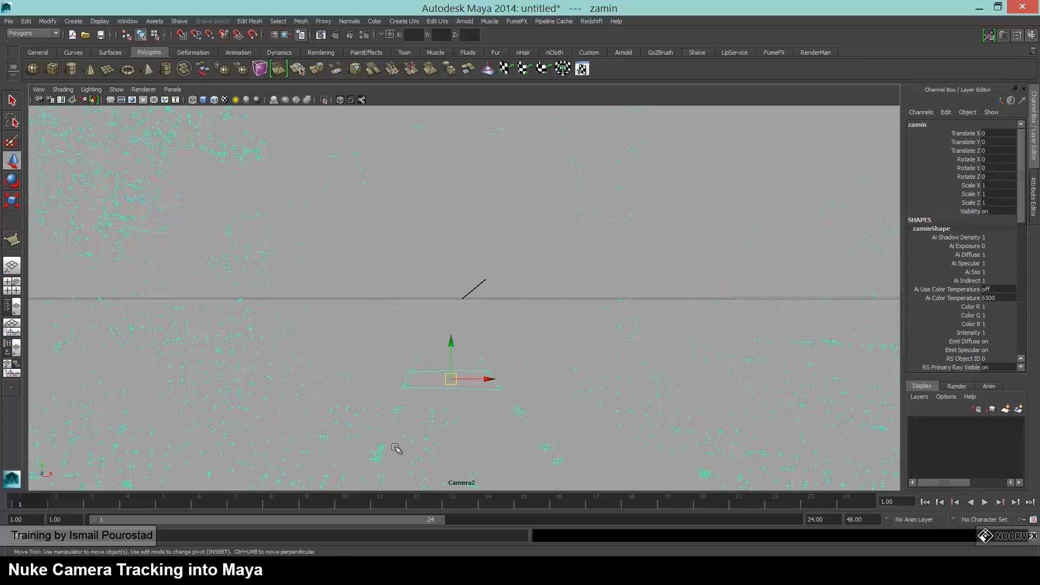
# - Open the attributes of the Camera2 view's camera and create an image plane for it in the Environment settings
pyautogui.hotkey('ctrl', 'a')
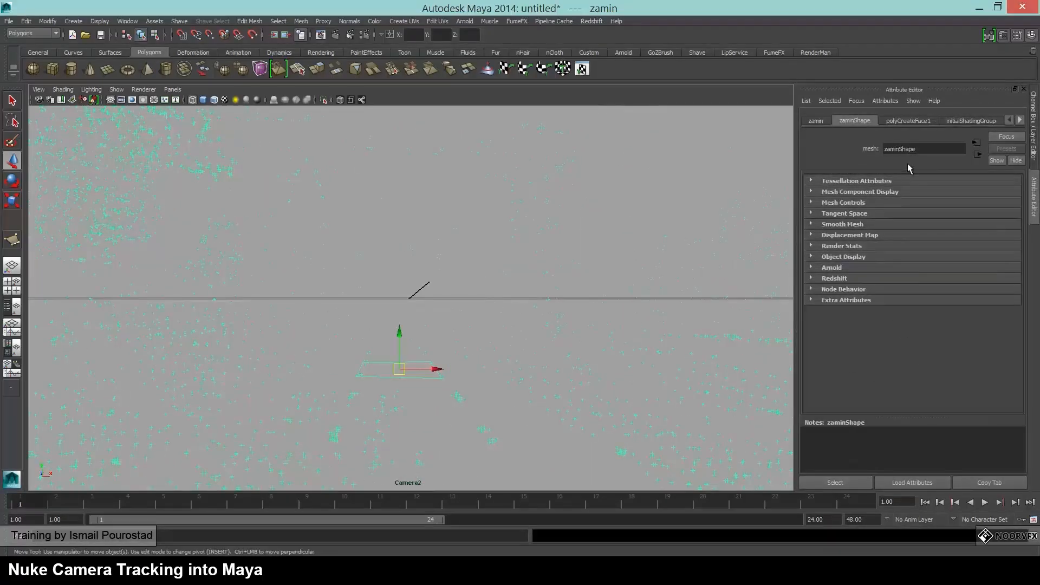
pyautogui.press('q')
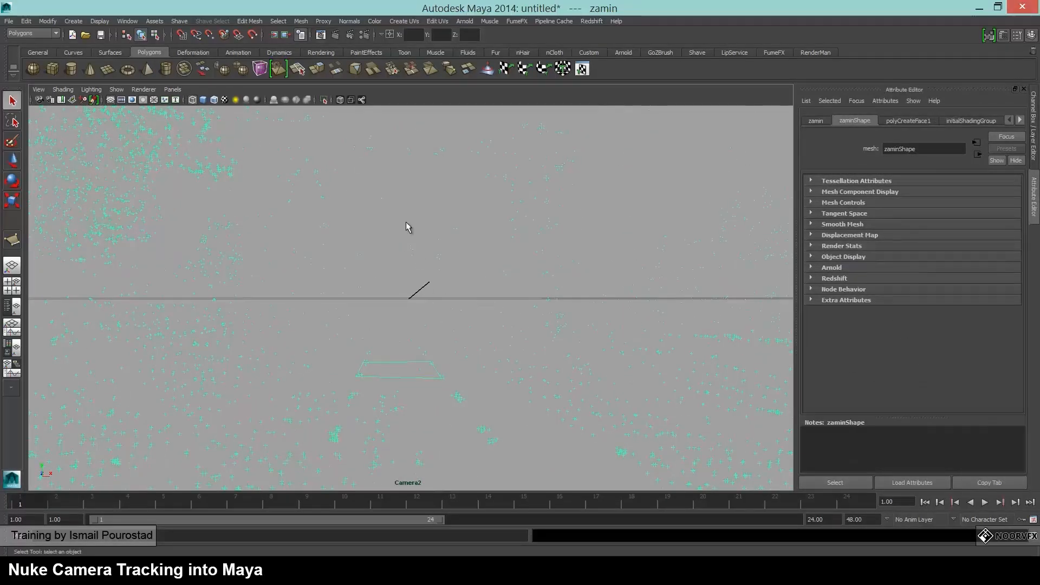
pyautogui.click(408, 226)
pyautogui.click(38, 99)
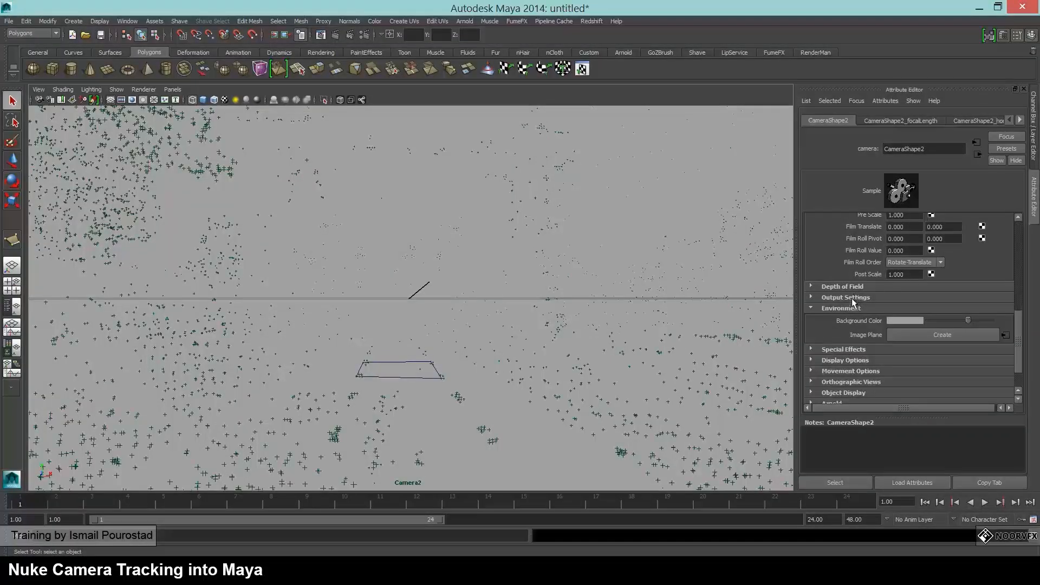
pyautogui.click(952, 335)
# - Load Bridge_1.jpg from the sourceimages Footage folder into the image plane and enable Use Image Sequence
pyautogui.click(1006, 335)
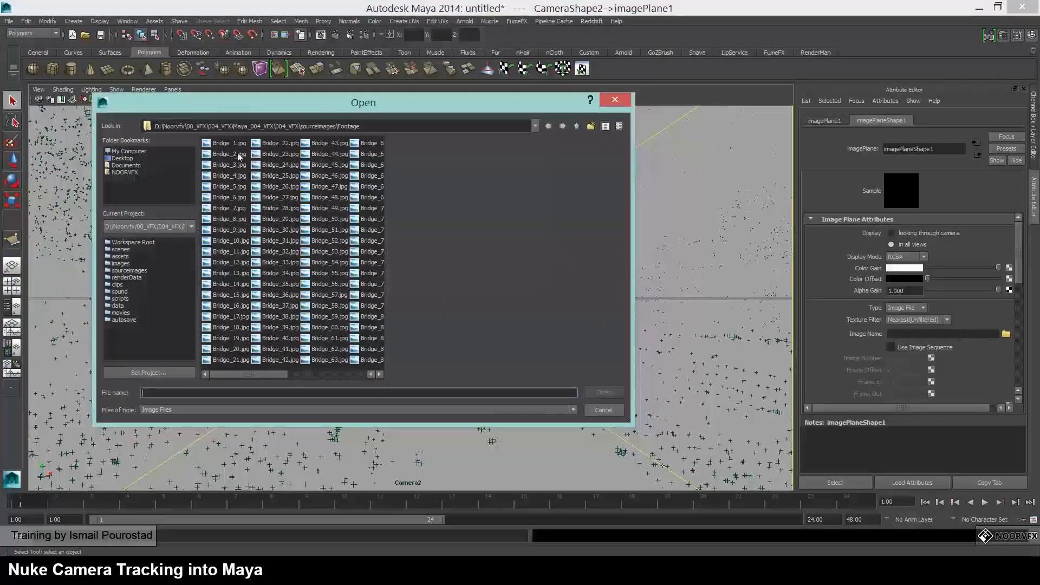
pyautogui.moveTo(213, 101); pyautogui.dragTo(242, 133)
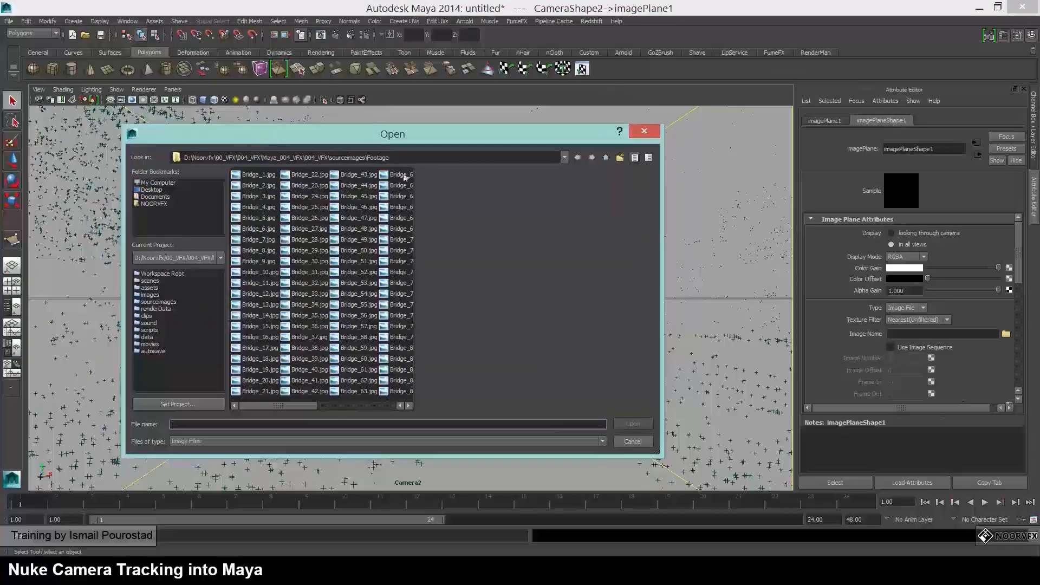
pyautogui.click(259, 174)
pyautogui.click(629, 423)
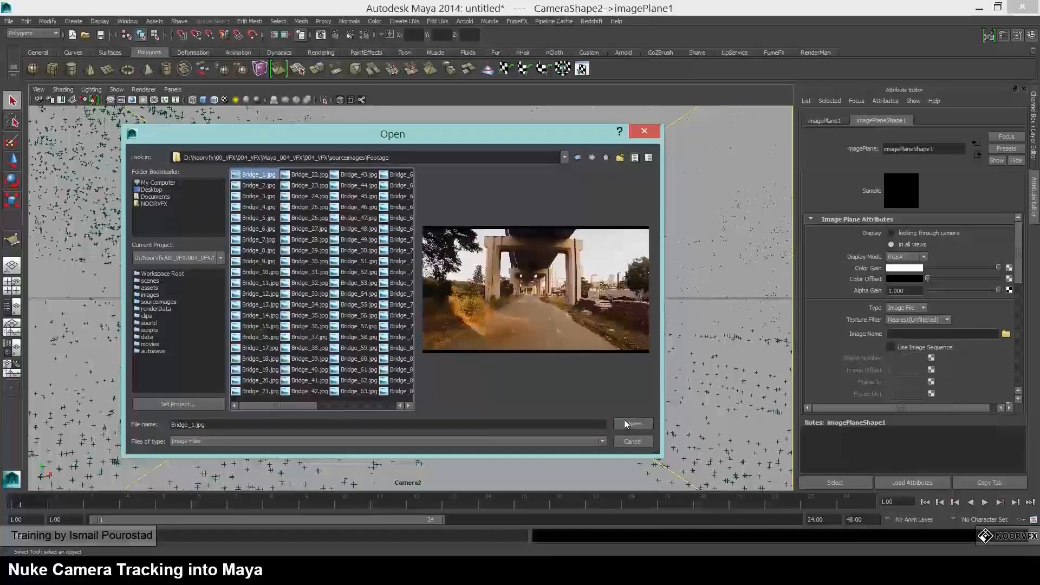
pyautogui.click(910, 348)
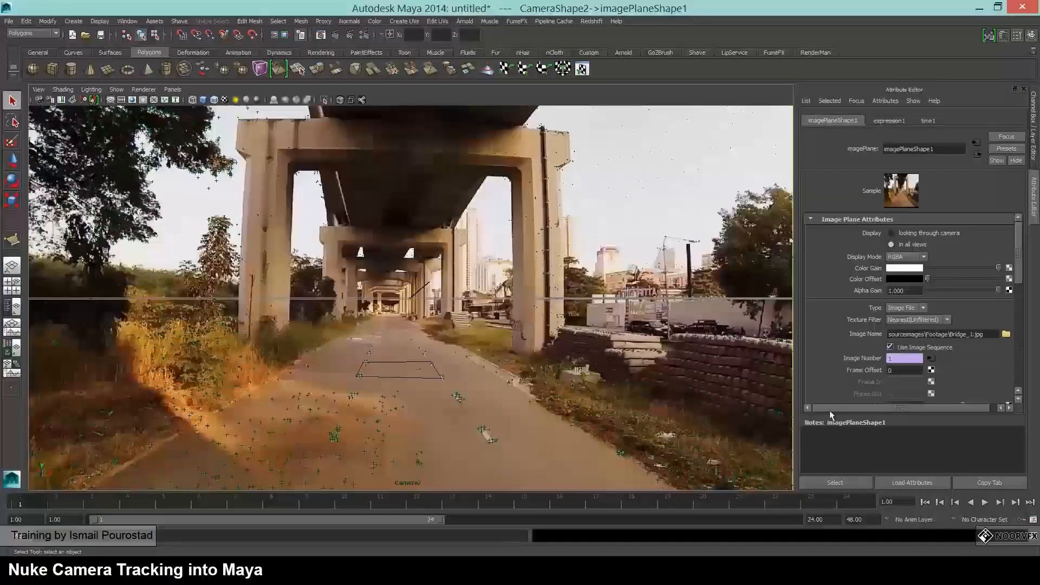
# - Set the playback end to frame 120 and play the footage against the tracked points, stopping at frame 90
pyautogui.doubleClick(818, 518)
pyautogui.write('120')
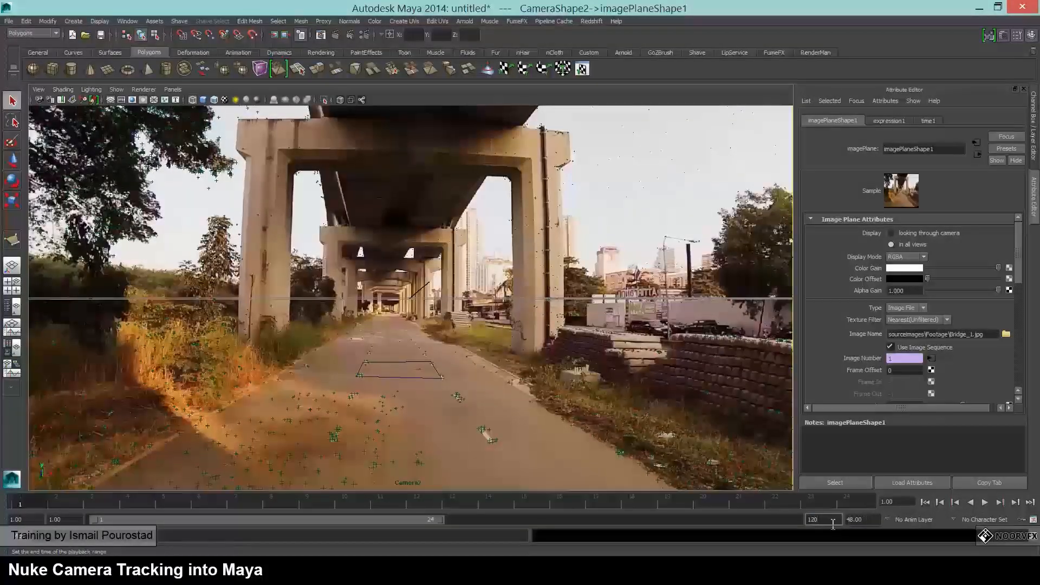
pyautogui.press('Return')
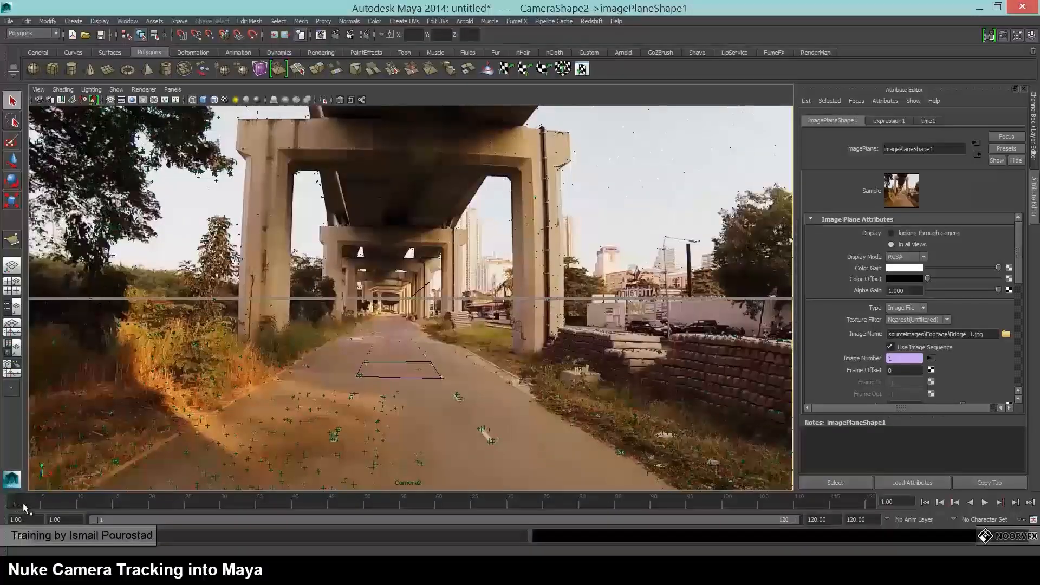
pyautogui.hotkey('alt', 'v')
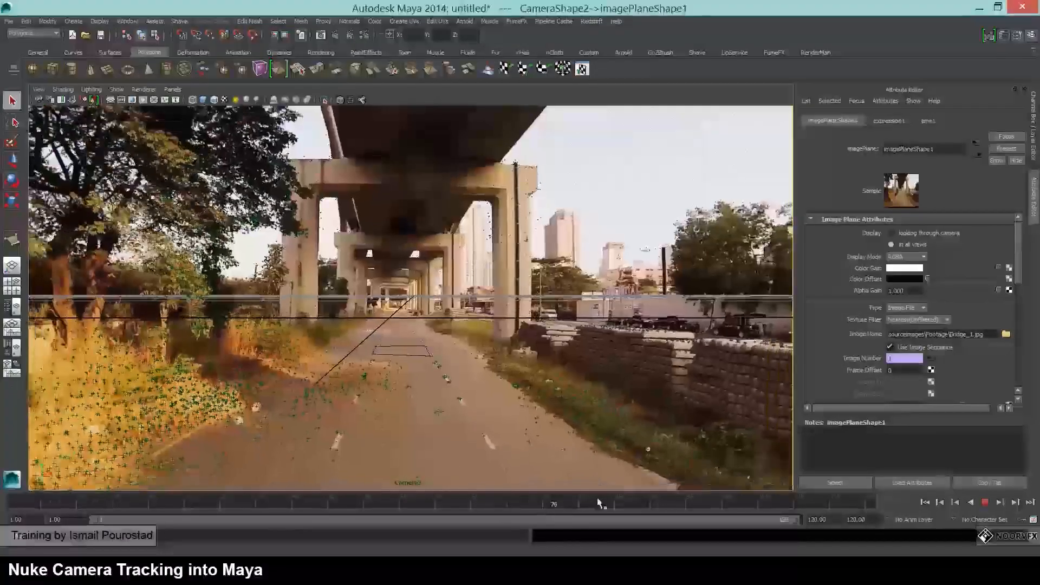
pyautogui.click(657, 501)
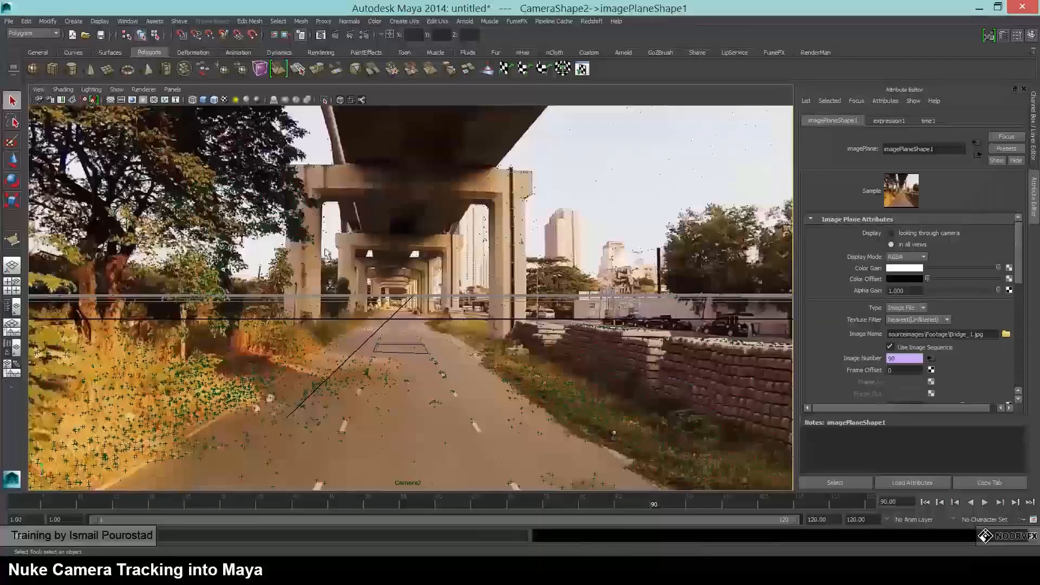
# - Select the zamin polygon on the road in the Camera2 view and return to the four-view layout
pyautogui.click(407, 359)
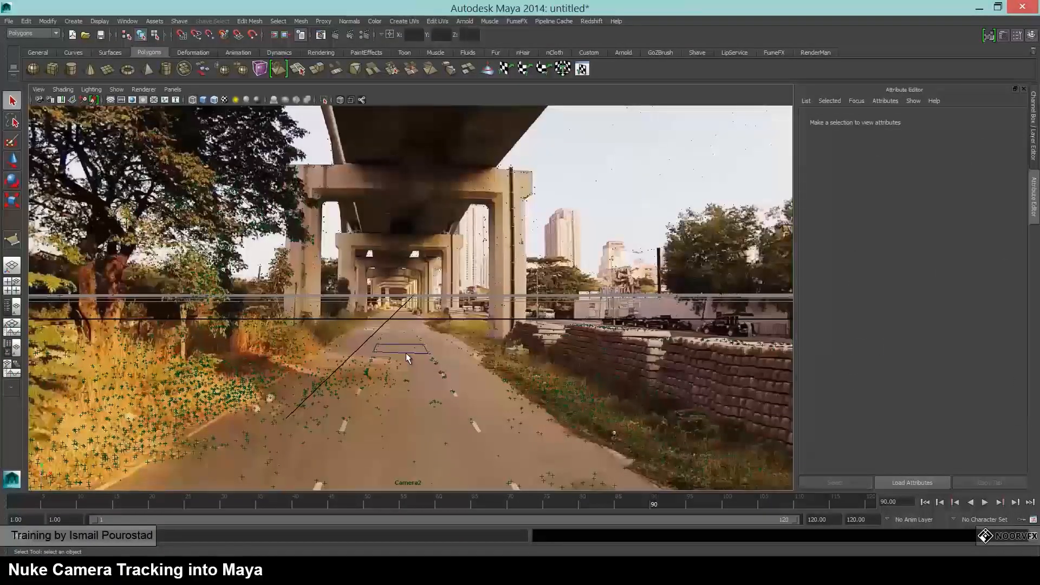
pyautogui.click(405, 352)
pyautogui.press('space')
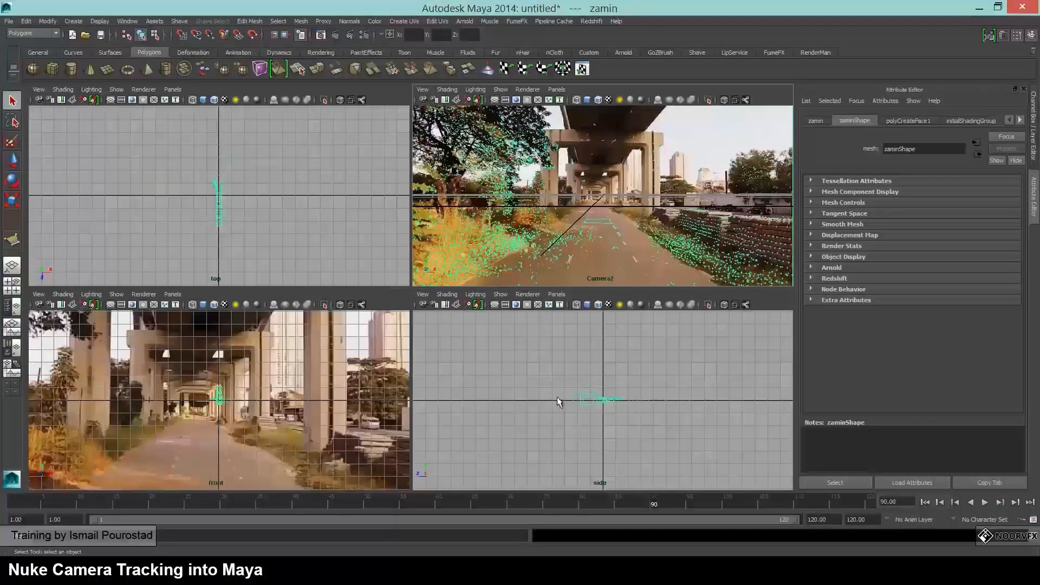
# - Try rotating zamin in the side view, undo the rotation, and try scaling it uniformly by hand
pyautogui.press('e')
pyautogui.moveTo(466, 345); pyautogui.dragTo(592, 360)
pyautogui.moveTo(533, 337); pyautogui.dragTo(452, 330)
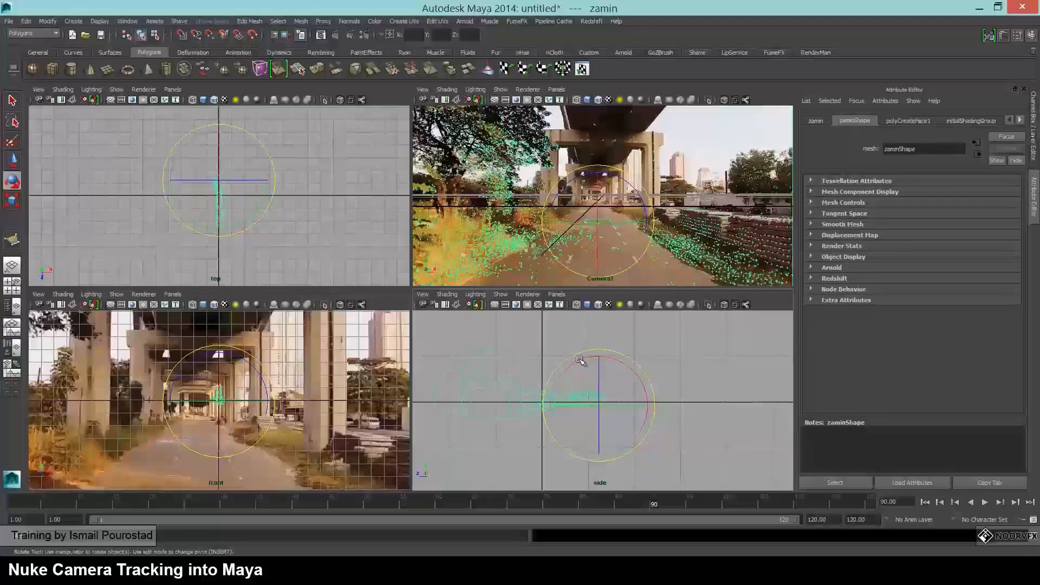
pyautogui.moveTo(579, 360); pyautogui.dragTo(579, 361)
pyautogui.moveTo(582, 360); pyautogui.dragTo(586, 363)
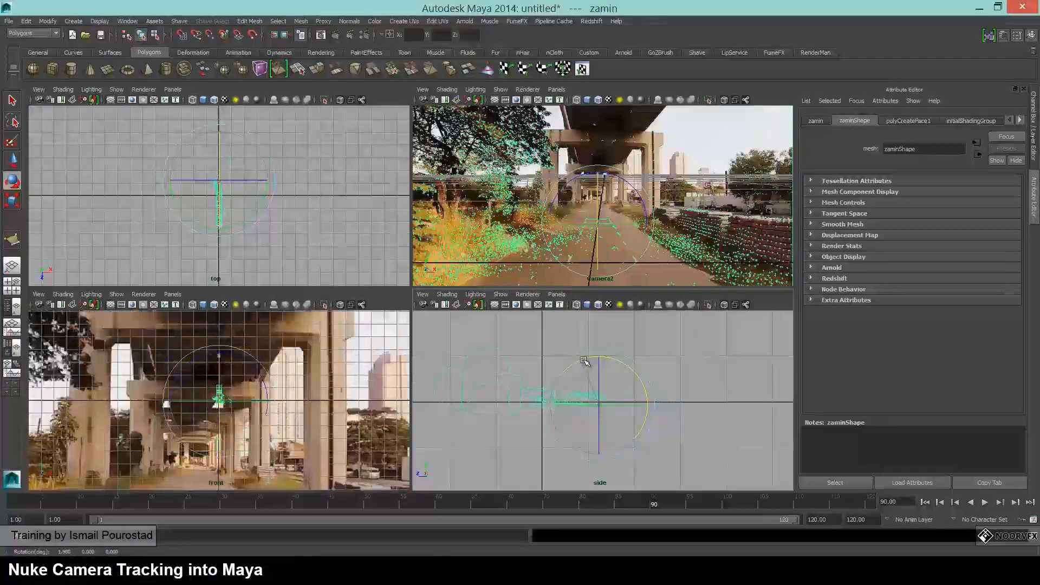
pyautogui.hotkey('ctrl', 'z')
pyautogui.press('r')
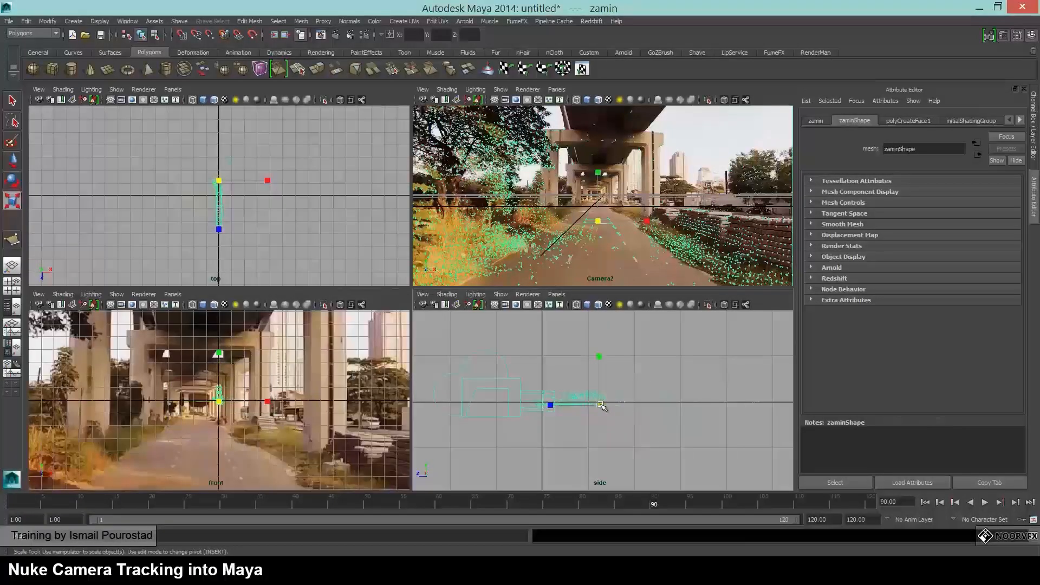
pyautogui.moveTo(616, 387); pyautogui.dragTo(566, 431)
# - Reset zamin's Scale X, Y and Z to 1, and rescale all three to 100
pyautogui.click(1032, 133)
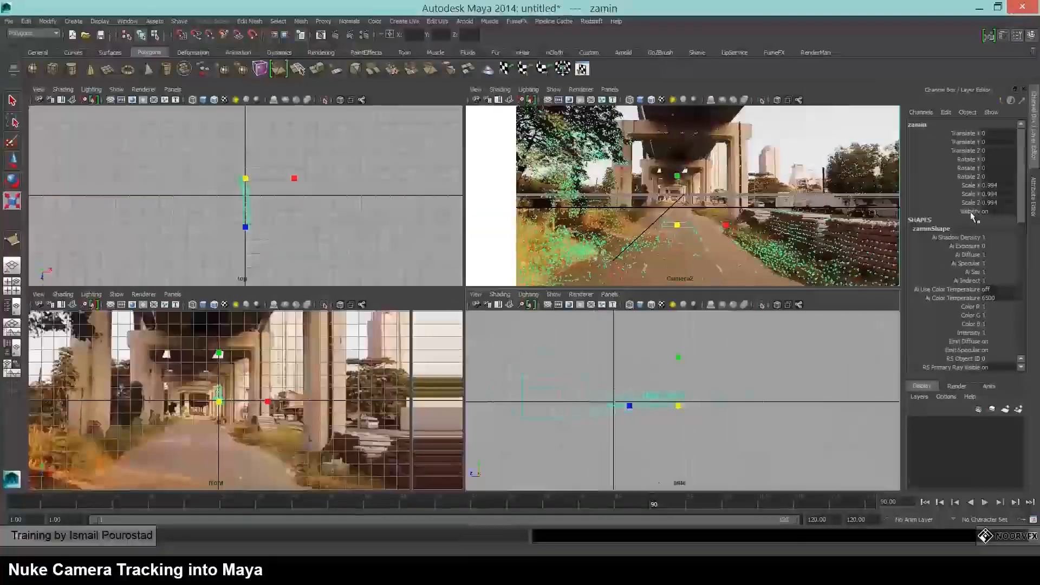
pyautogui.moveTo(972, 188); pyautogui.dragTo(971, 203)
pyautogui.click(990, 202)
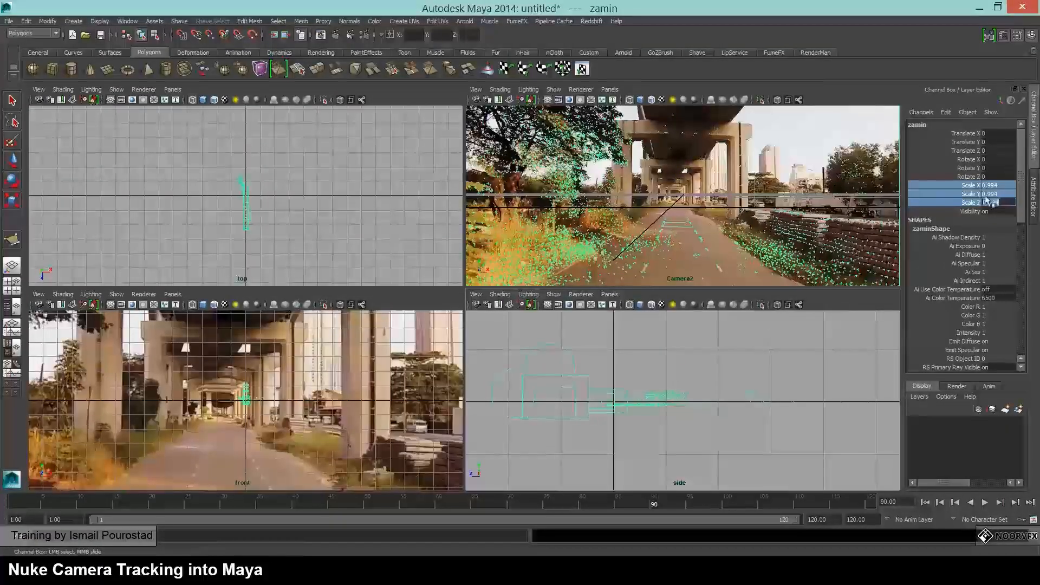
pyautogui.write('1')
pyautogui.press('Return')
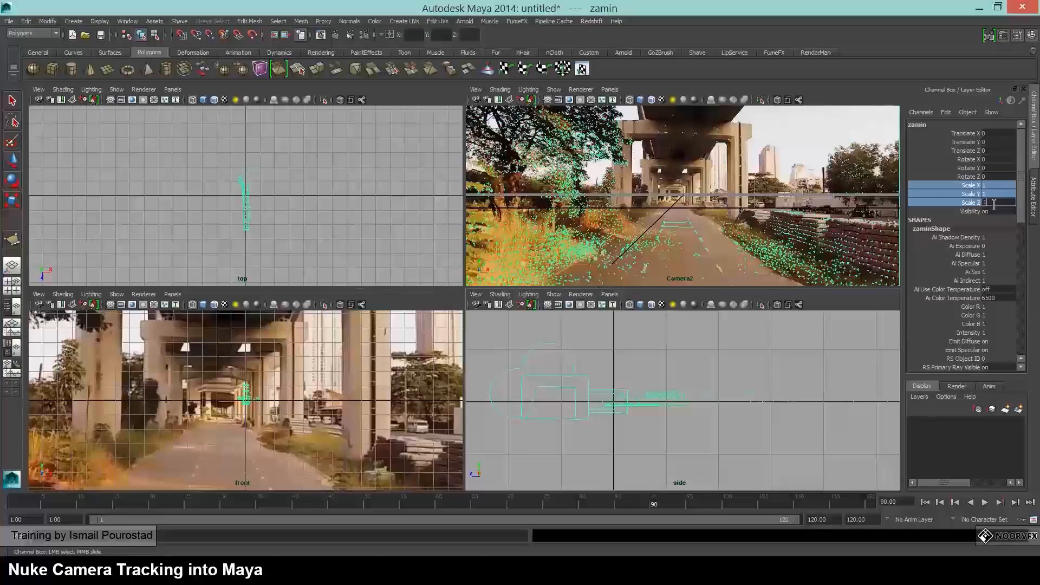
pyautogui.write('100')
pyautogui.press('Return')
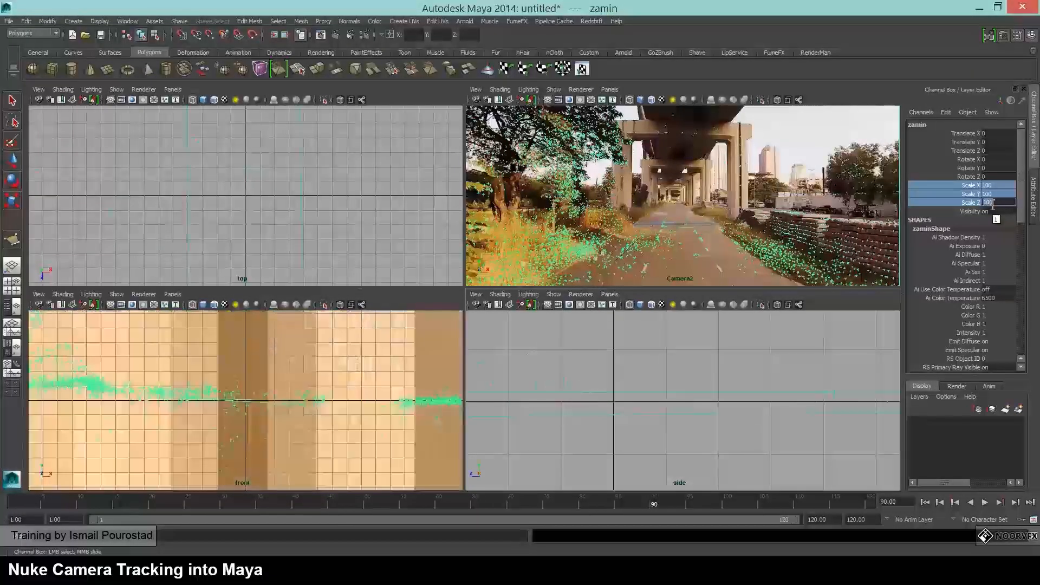
pyautogui.press('BackSpace')
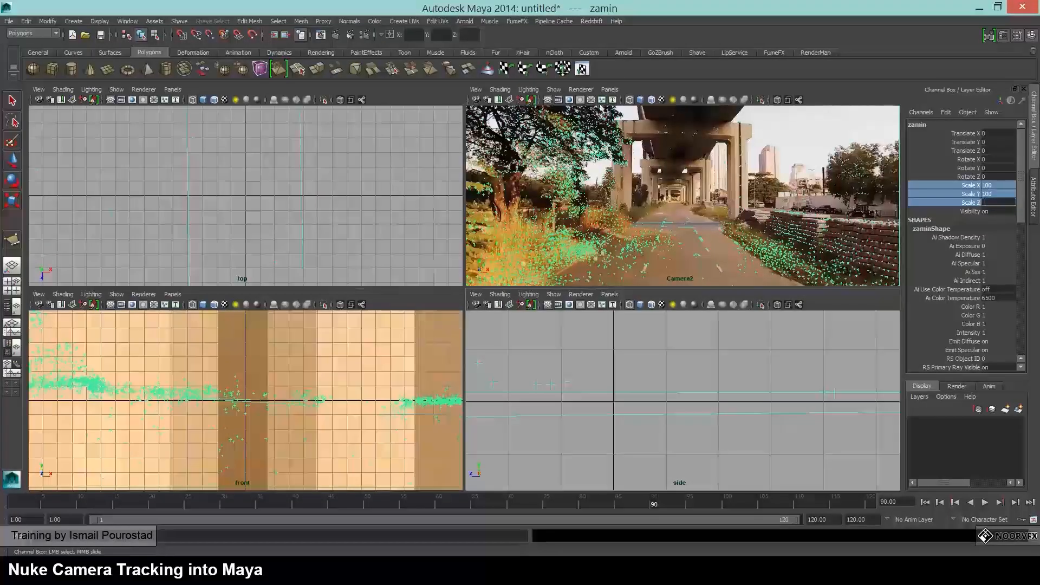
# - Maximize the Camera2 view to examine the enlarged scene against the footage
pyautogui.click(610, 90)
pyautogui.click(691, 78)
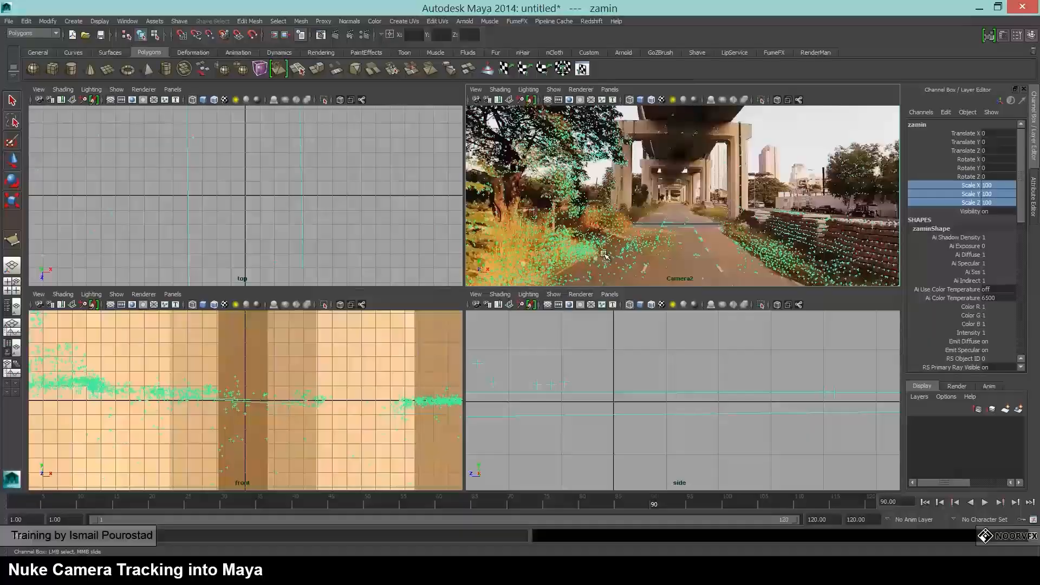
pyautogui.press('space')
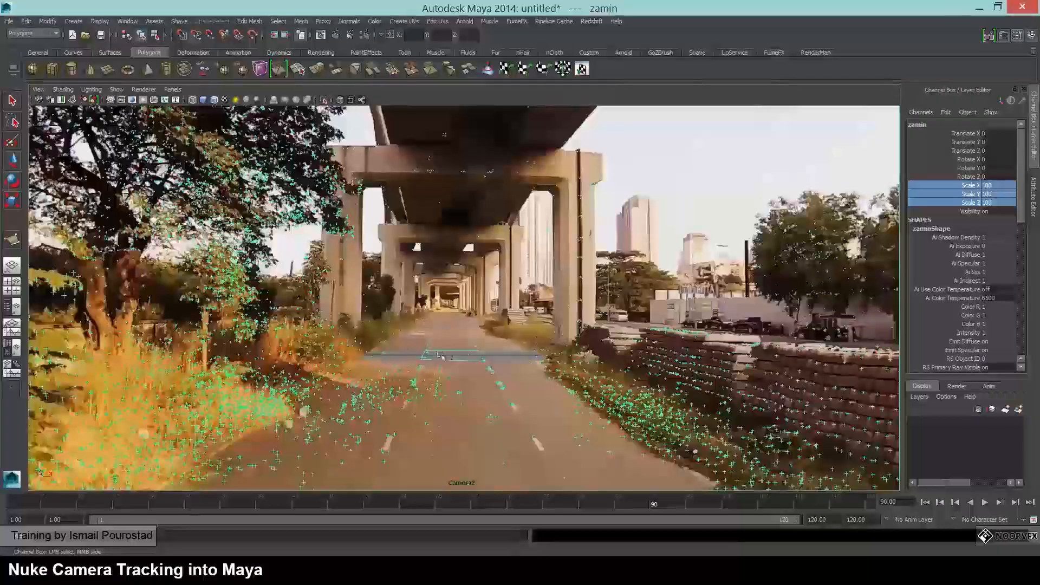